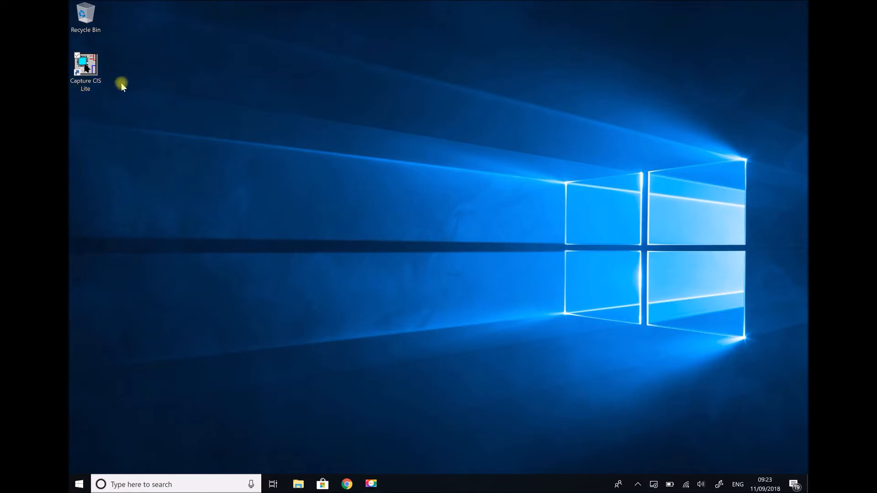
Launch Capture CIS Lite from the Cadence Release 17.2-2016 program group.
left_click(79, 484)
left_click(160, 465)
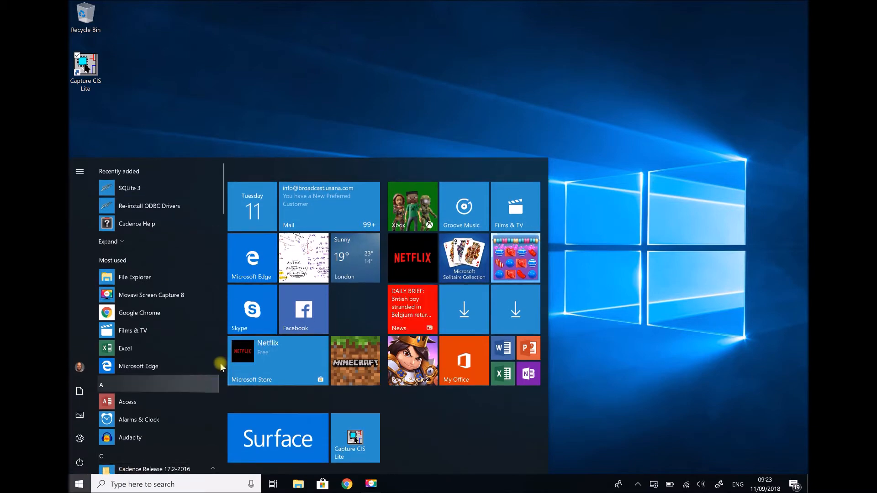
scroll(219, 213, "down", 5)
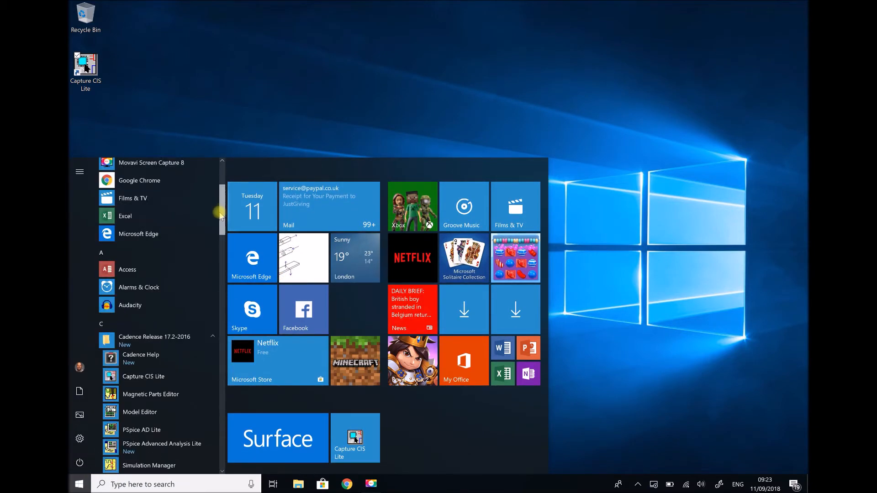
left_click_drag(215, 232, 214, 230)
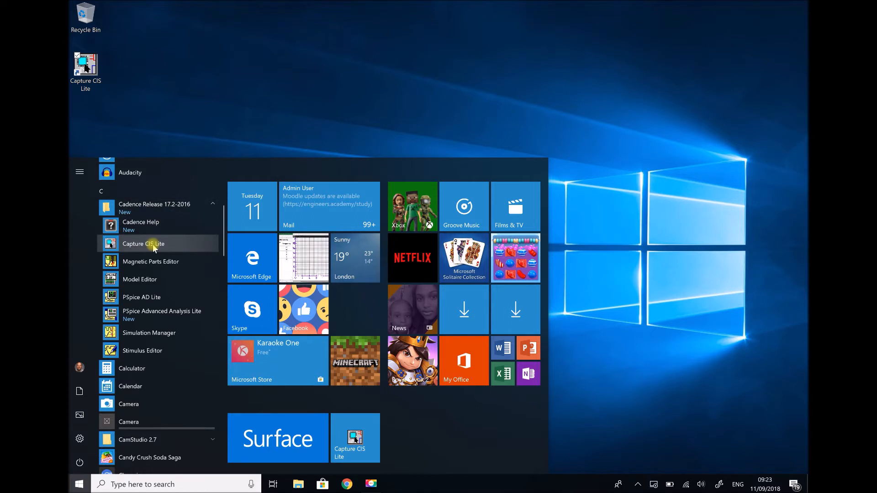
left_click(143, 243)
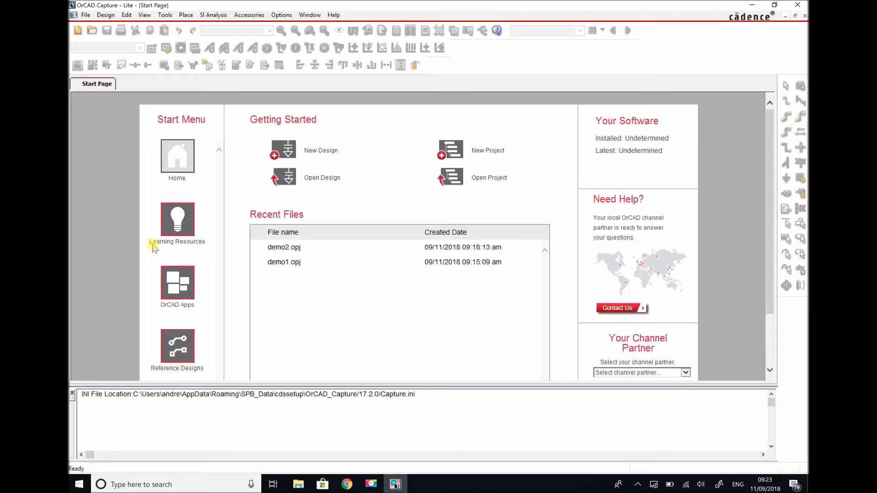
Create a new blank PSpice Analog or Mixed A/D project named demo3.
left_click(453, 152)
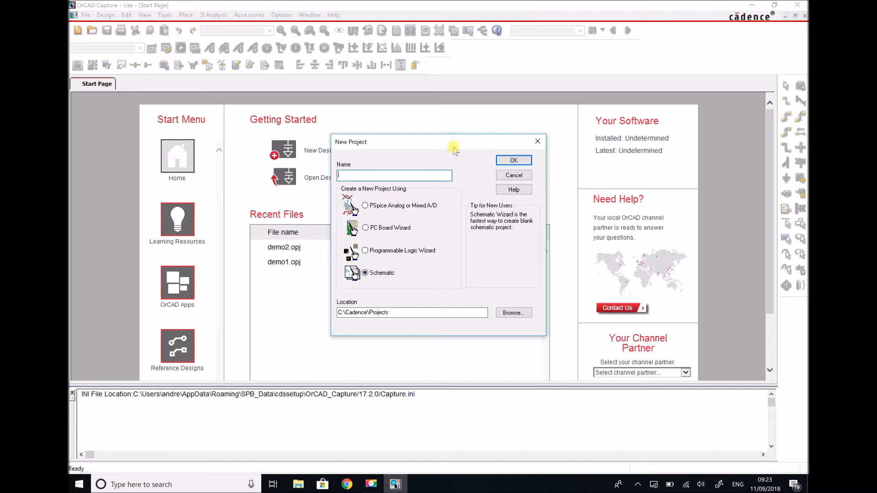
type("demo3")
left_click(365, 206)
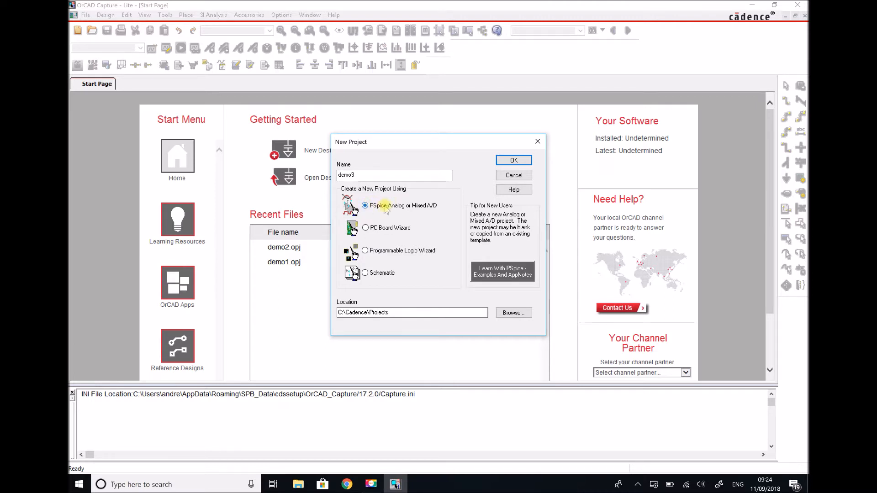
left_click(505, 160)
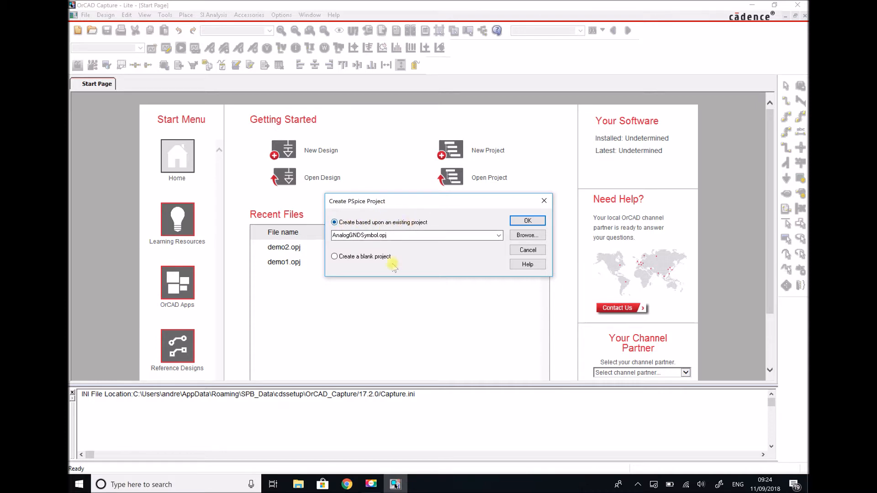
left_click(335, 257)
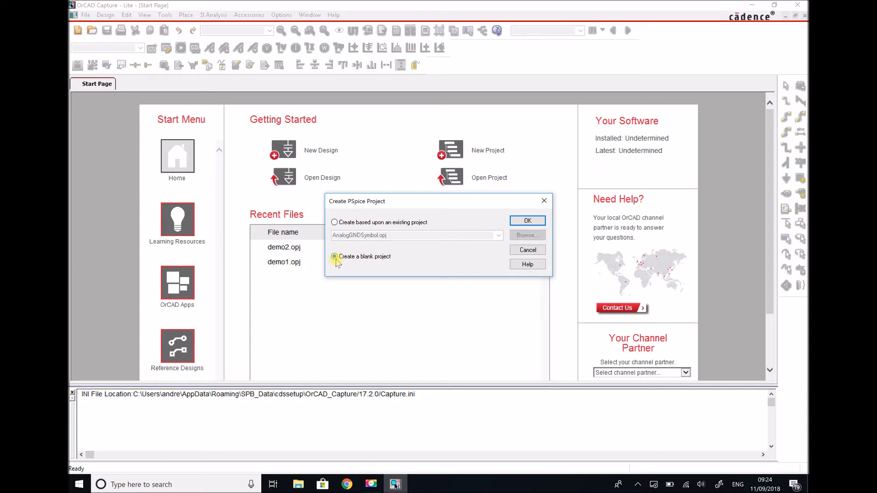
left_click(525, 221)
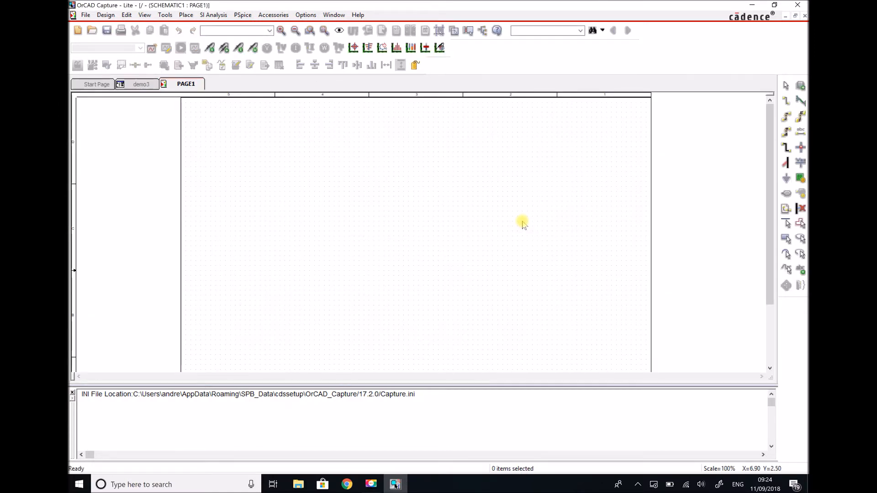
Place a PSpice AC voltage source on the left part of the empty schematic page.
left_click(281, 30)
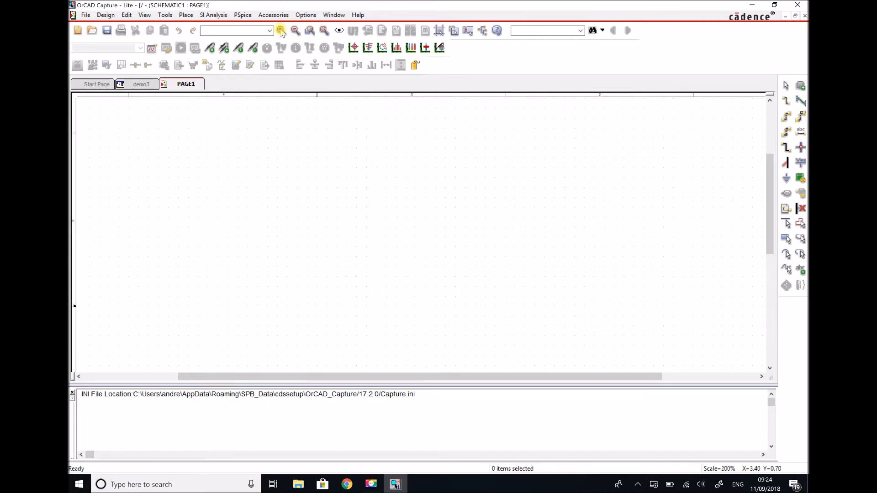
left_click(186, 15)
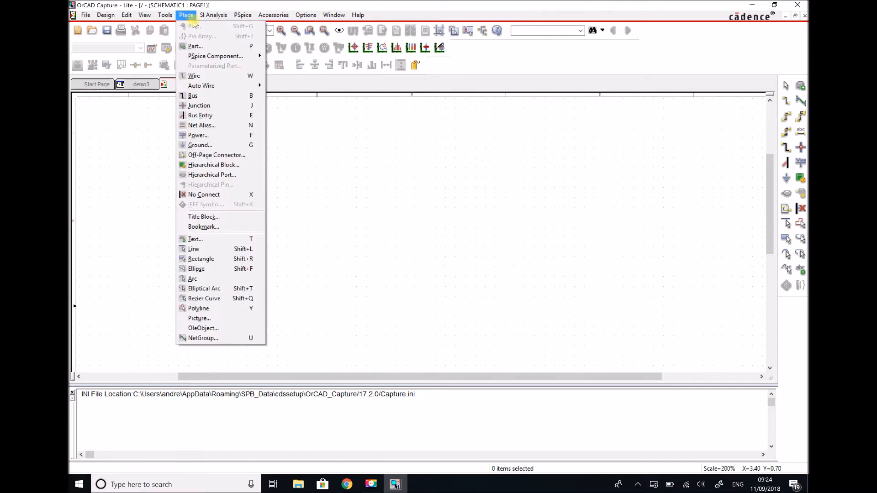
mouse_move(216, 57)
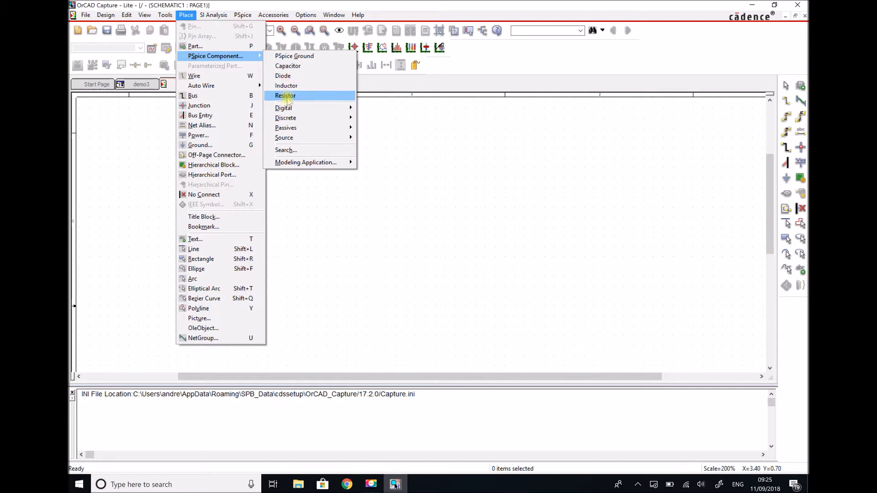
mouse_move(289, 139)
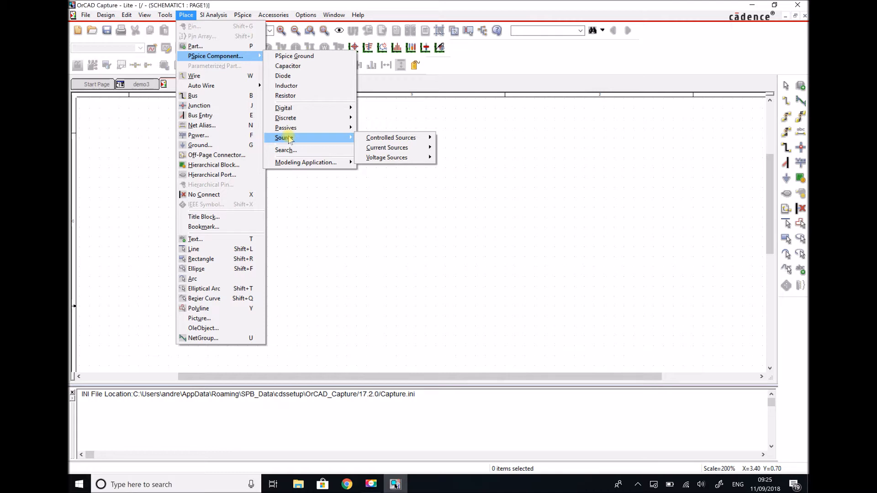
mouse_move(401, 159)
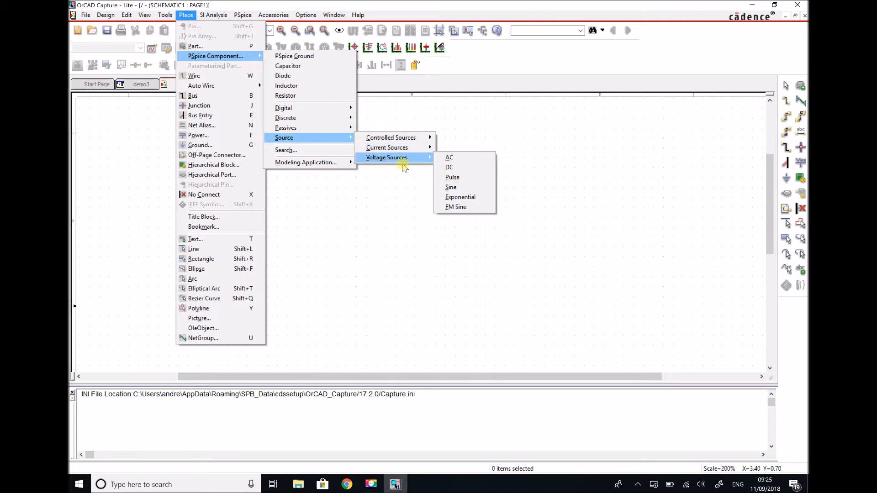
left_click(450, 158)
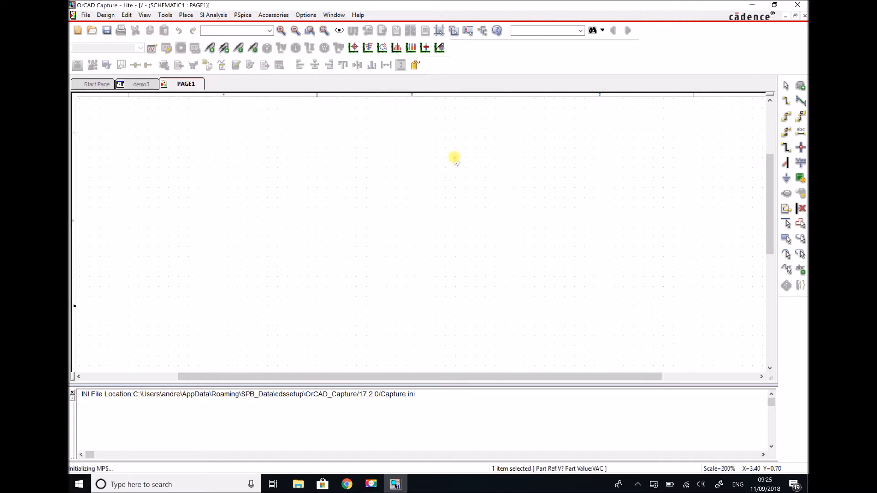
left_click(294, 208)
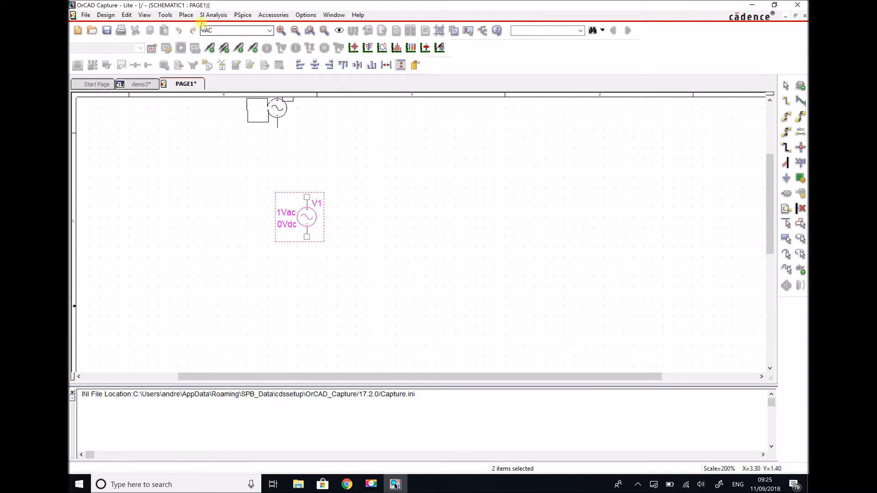
Place a PSpice capacitor, rotated to vertical, to the right of the AC source at the same height.
left_click(181, 16)
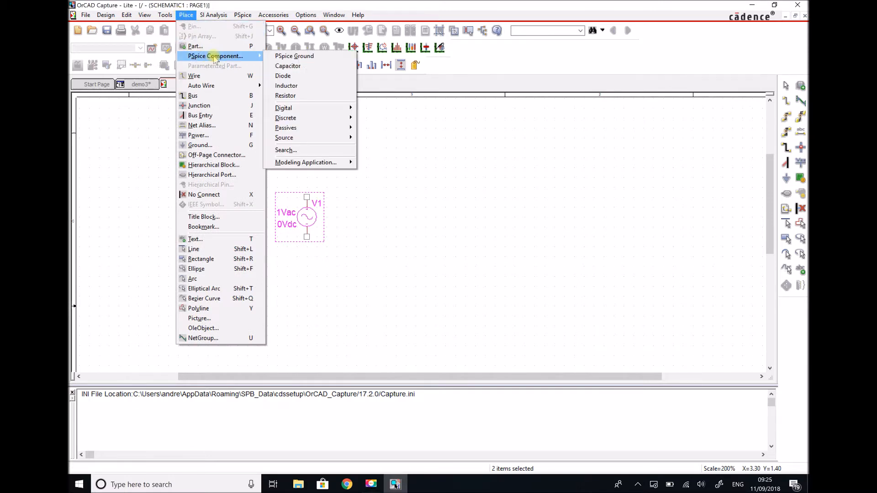
left_click(280, 66)
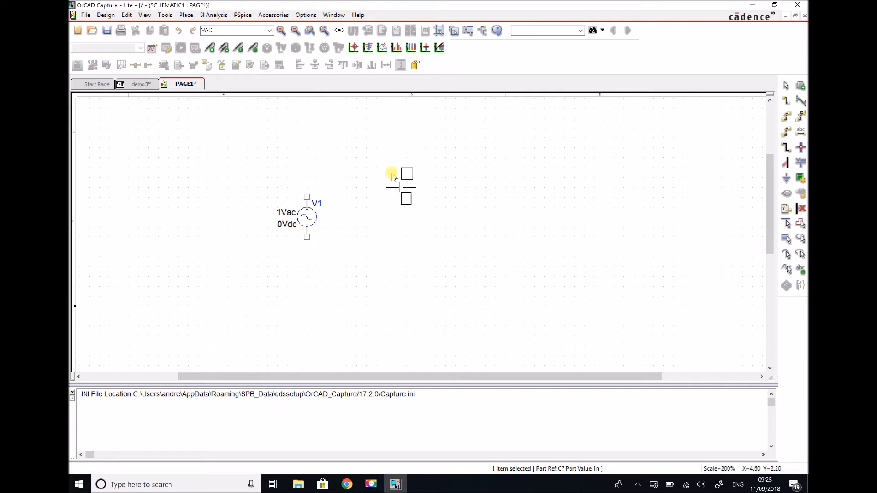
right_click(392, 176)
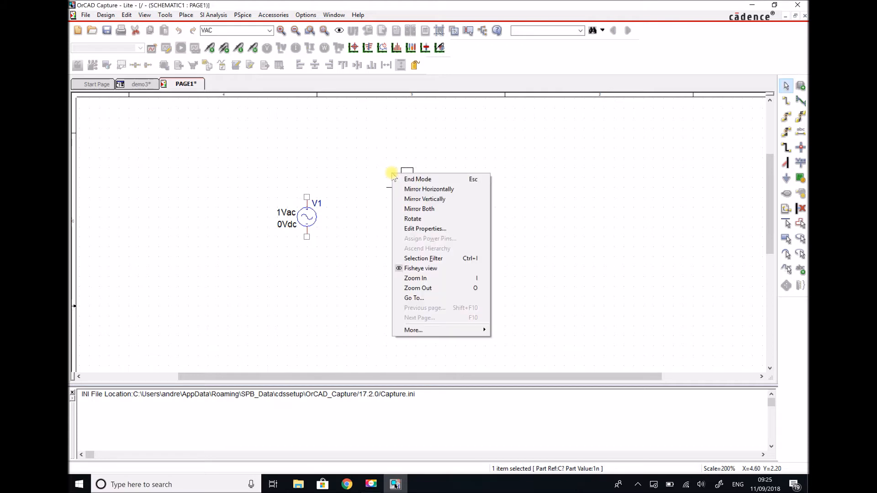
left_click(413, 219)
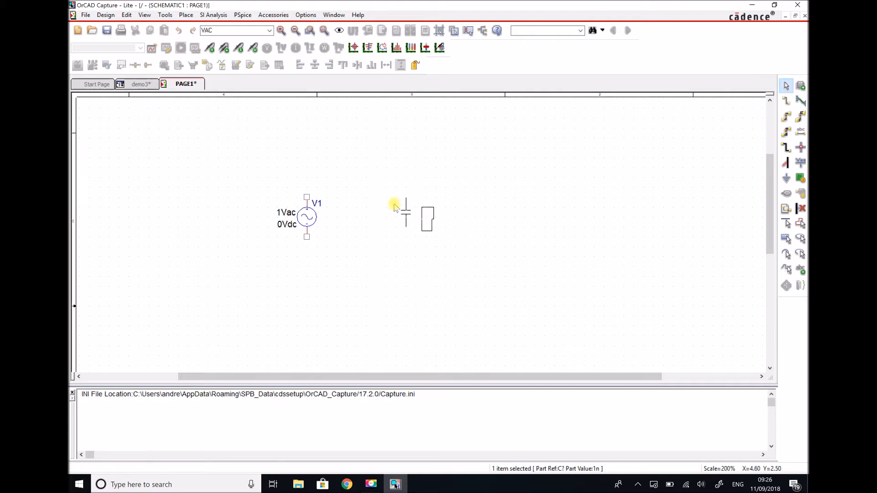
left_click(395, 206)
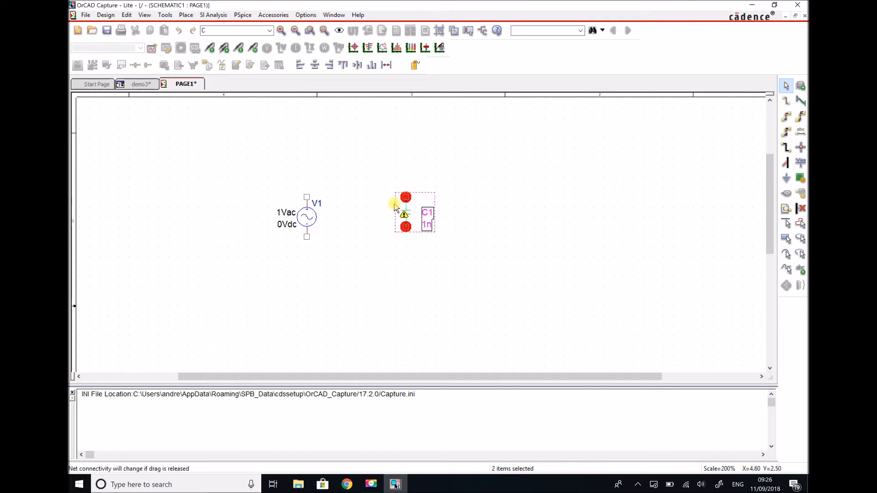
Place a PSpice resistor, rotated to vertical, above and to the right of capacitor C1.
left_click(186, 15)
mouse_move(215, 57)
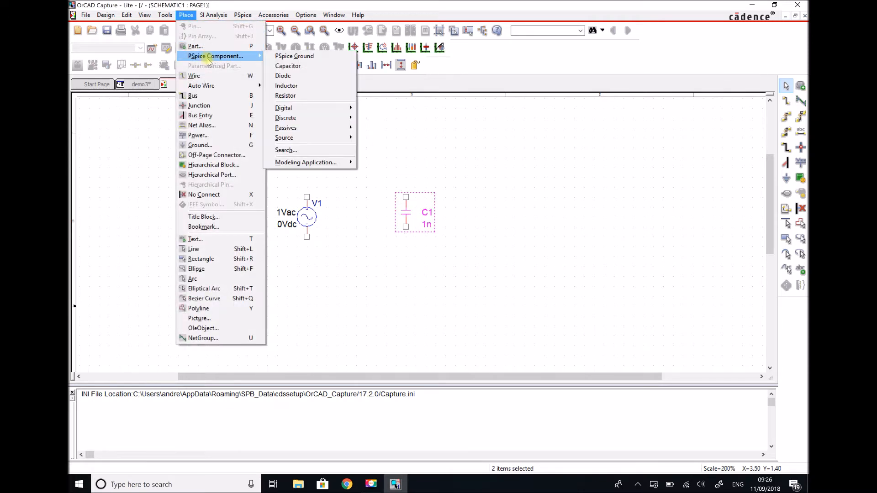
left_click(286, 95)
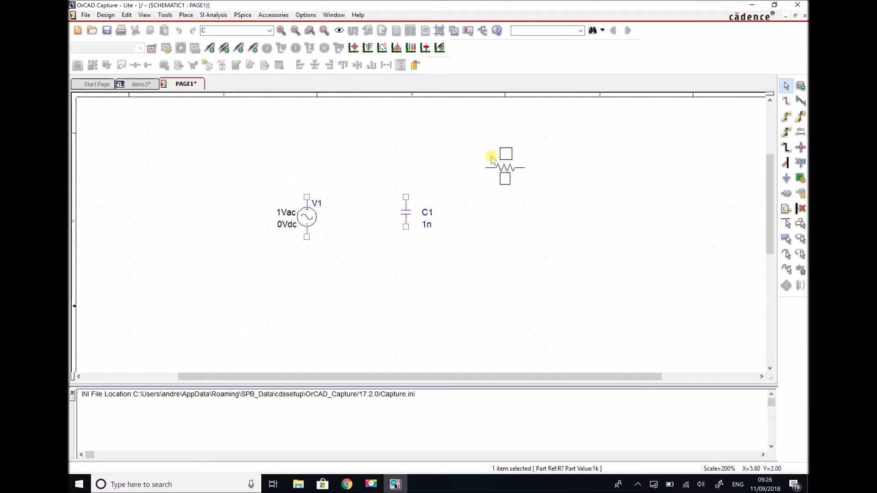
right_click(491, 159)
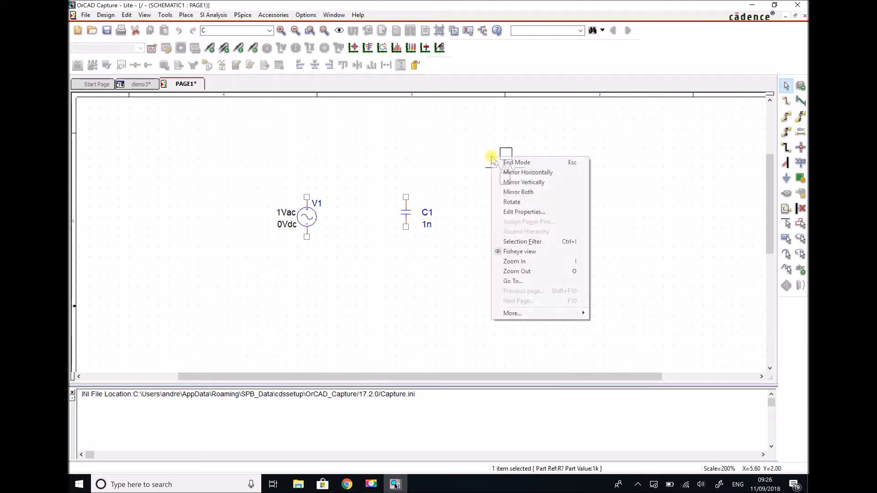
left_click(511, 201)
left_click(470, 149)
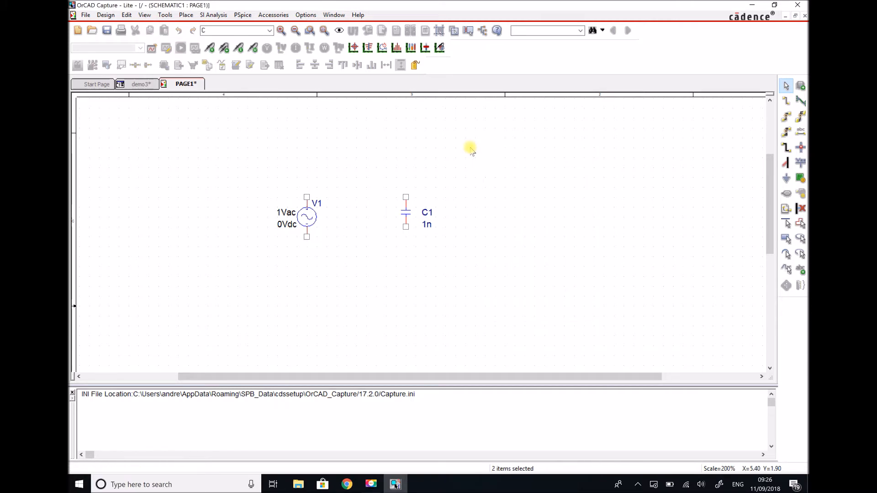
Place a PSpice inductor, rotated to vertical, directly below resistor R1 and in line with it.
left_click(186, 15)
mouse_move(228, 56)
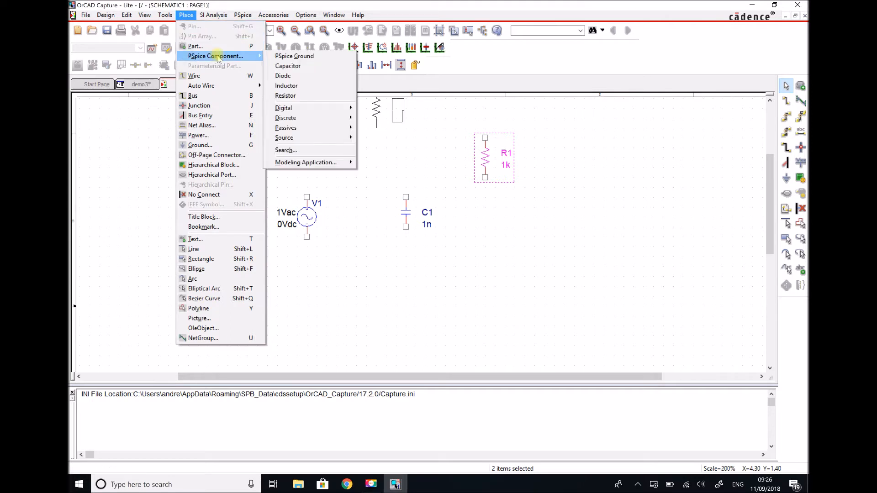
left_click(286, 85)
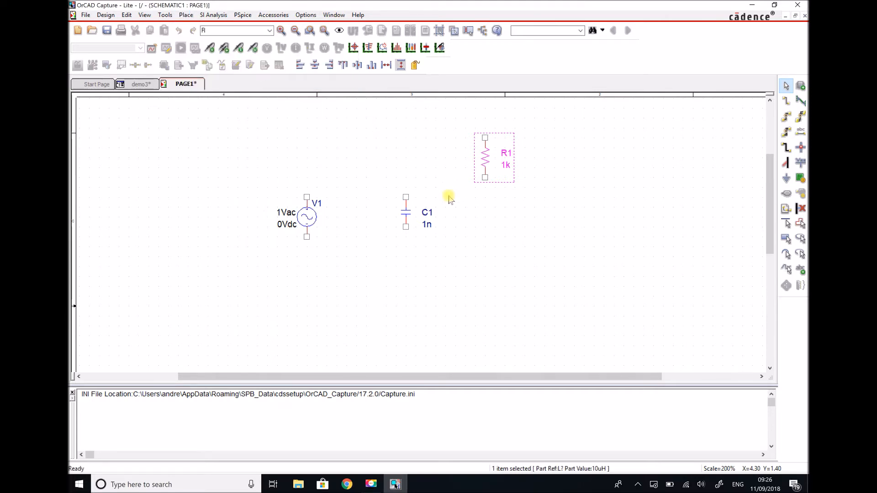
right_click(479, 229)
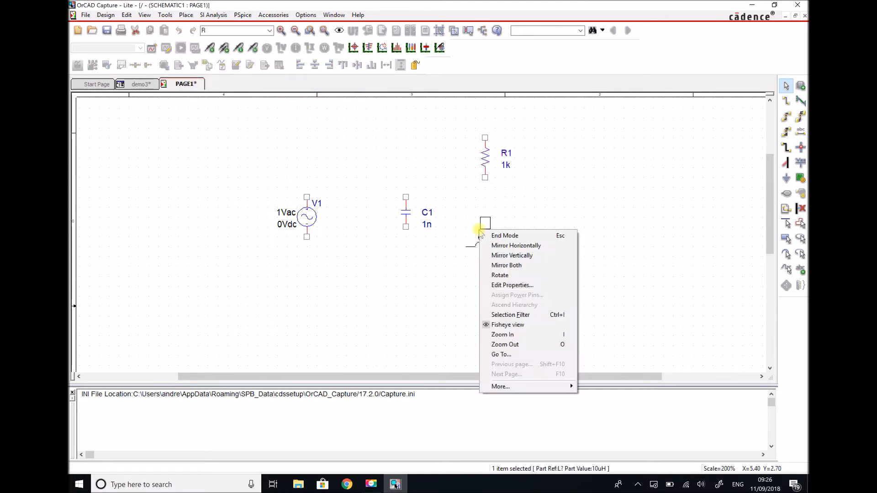
left_click(486, 273)
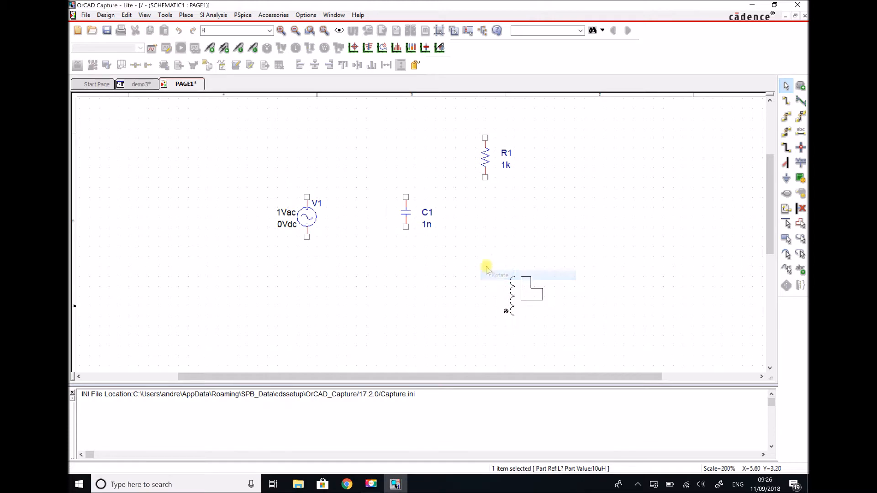
left_click(466, 246)
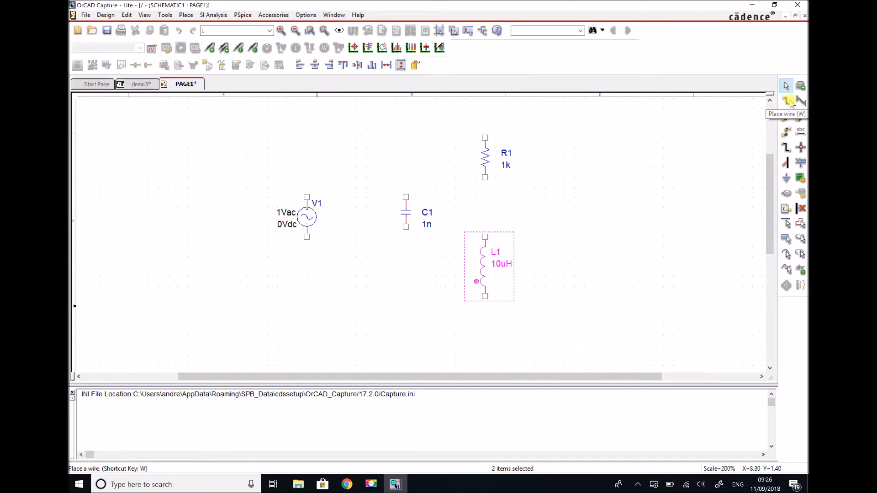
Wire the upper terminal of source V1 straight up and across to the upper pin of resistor R1.
left_click(186, 15)
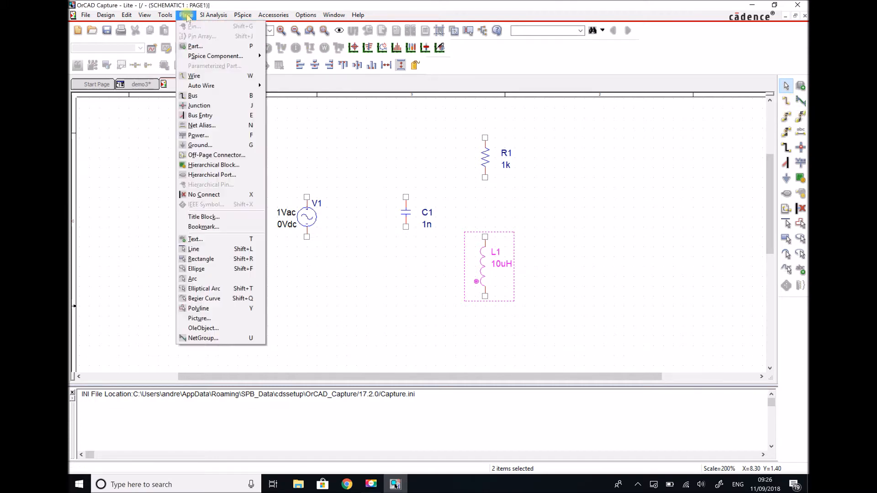
left_click(195, 77)
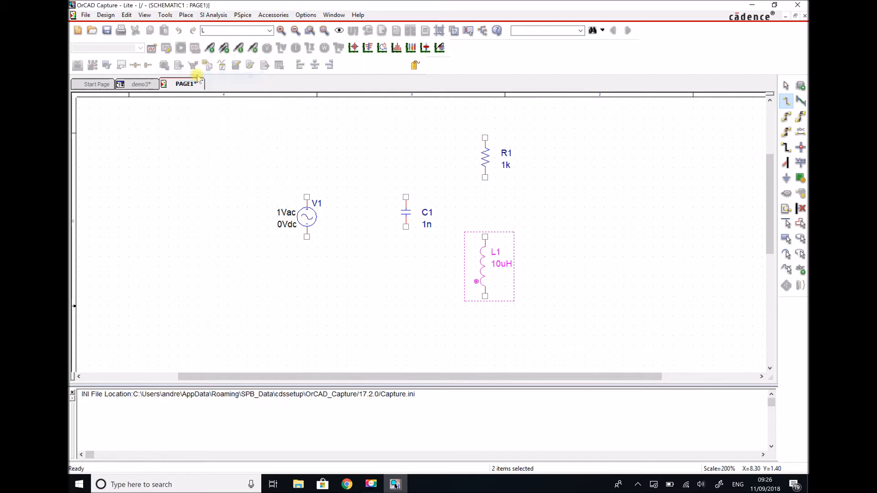
left_click(307, 198)
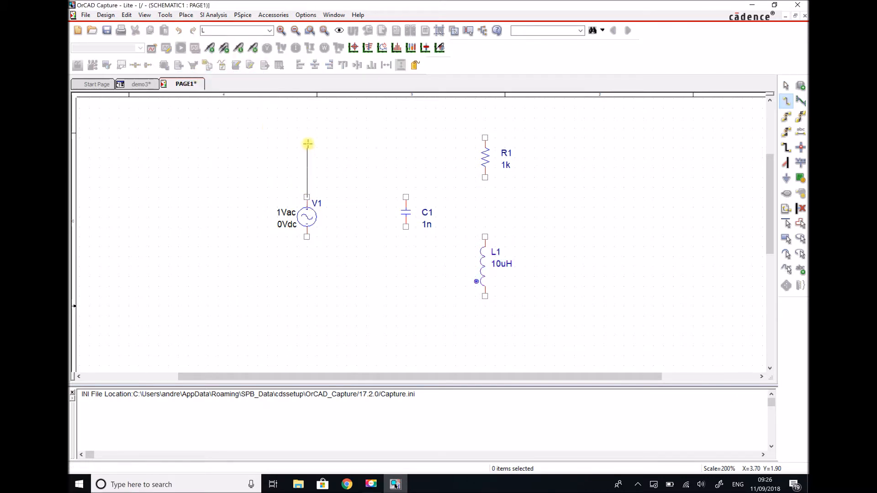
left_click(306, 137)
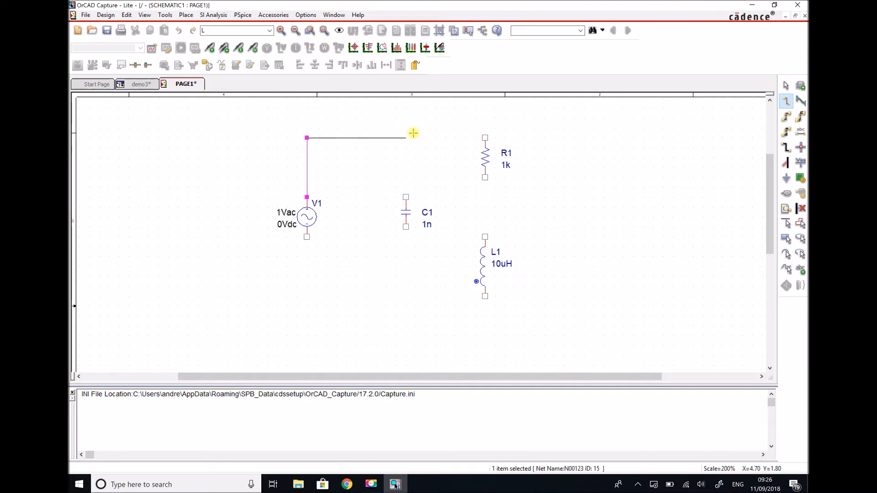
left_click(484, 138)
left_click(484, 137)
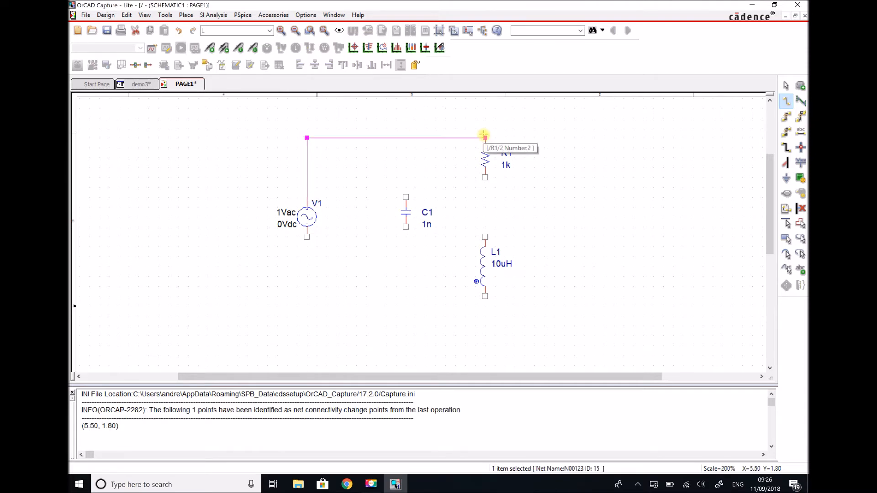
Wire source V1's lower terminal down and across to inductor L1's lower pin, and connect L1's upper pin to resistor R1's lower pin.
left_click(307, 237)
left_click(306, 306)
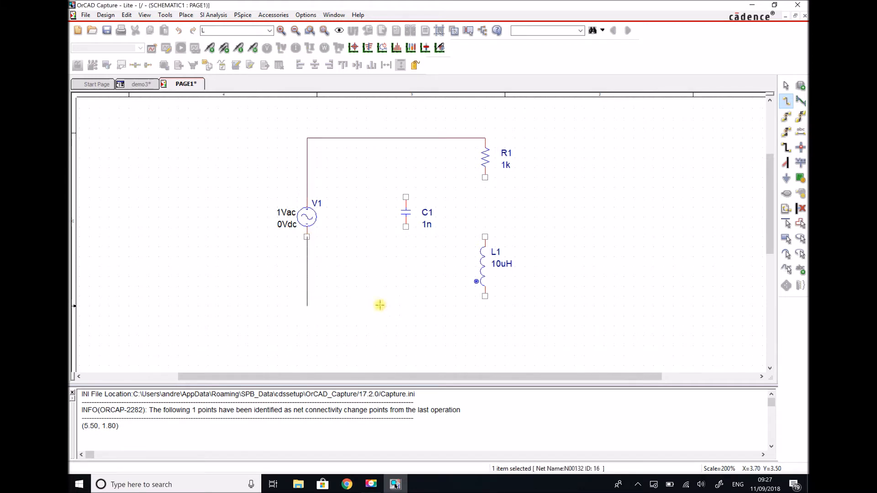
left_click(485, 295)
left_click(485, 295)
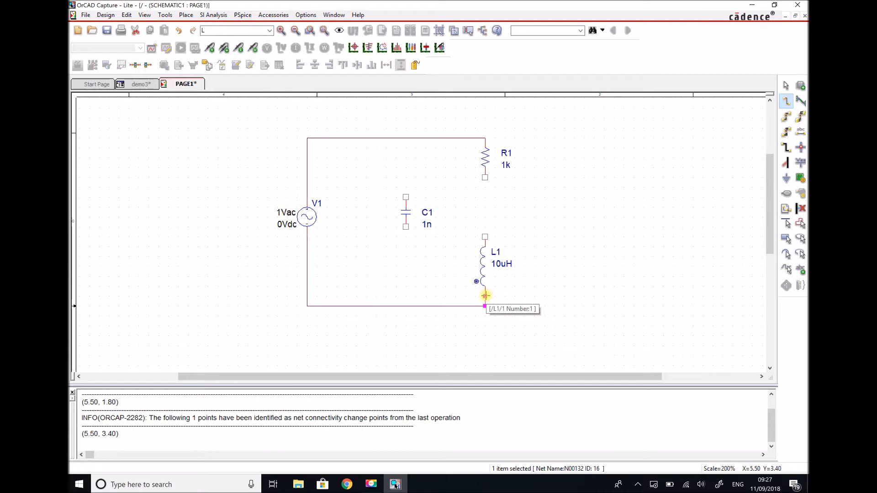
left_click(485, 236)
left_click(485, 177)
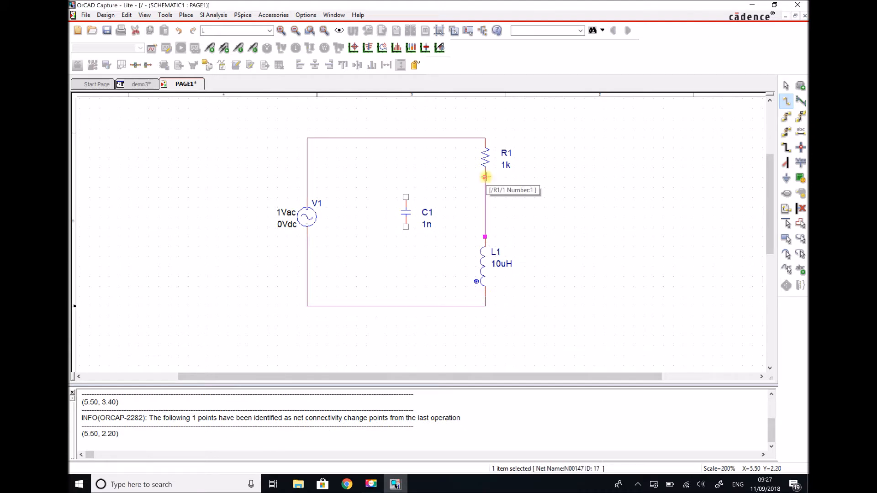
Wire capacitor C1's upper pin straight up to the top wire and its lower pin straight down to the bottom wire.
left_click(405, 198)
left_click(405, 138)
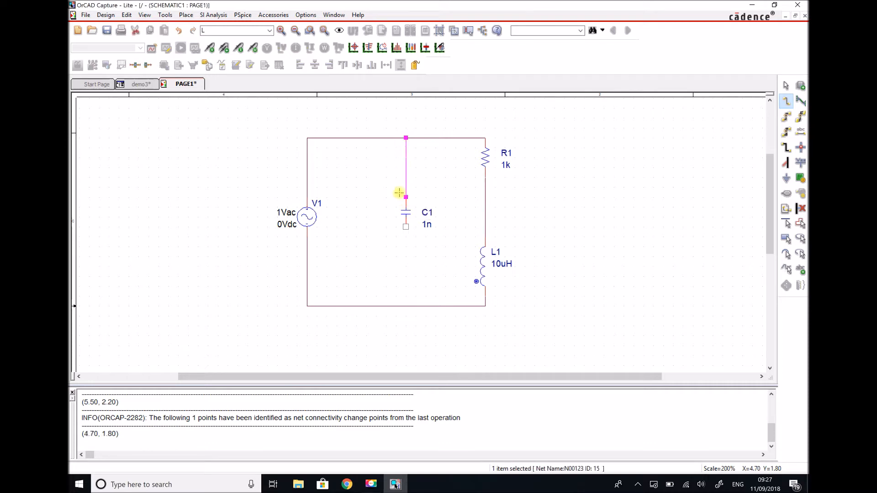
left_click(405, 227)
left_click(405, 305)
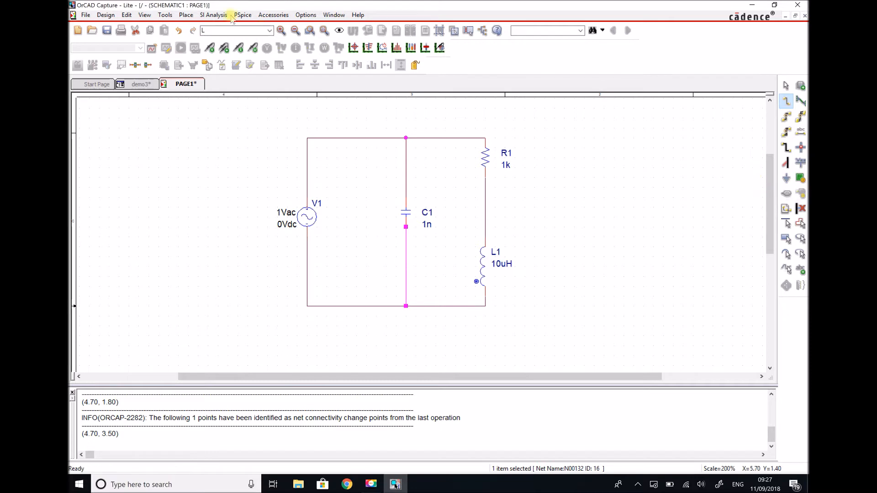
Place a 0/CAPSYM ground symbol just below the bottom wire, between source V1 and capacitor C1.
left_click(191, 16)
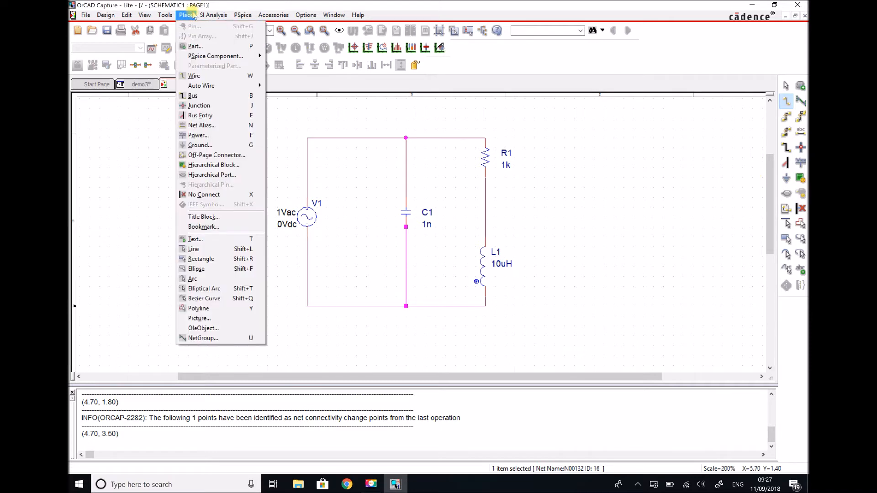
left_click(197, 145)
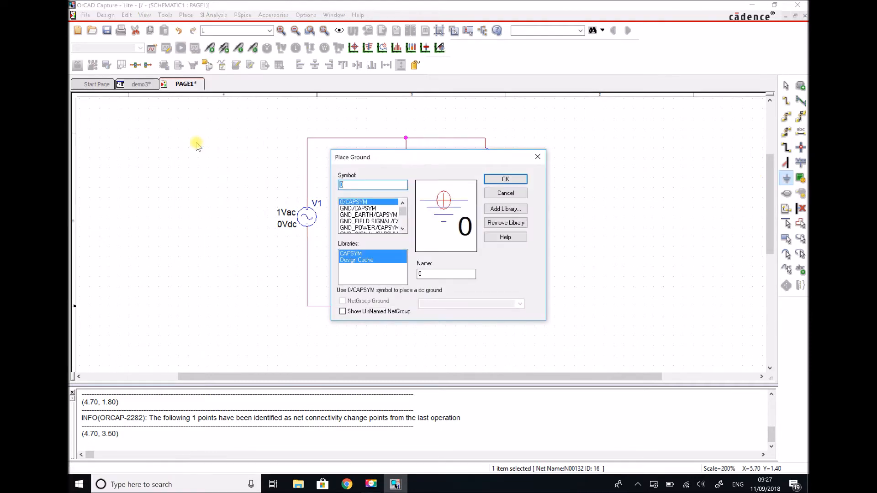
left_click(497, 180)
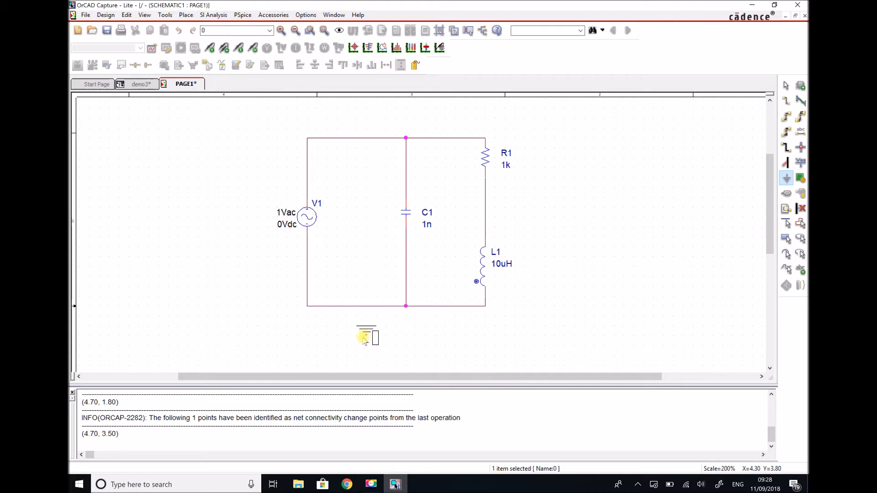
left_click(359, 344)
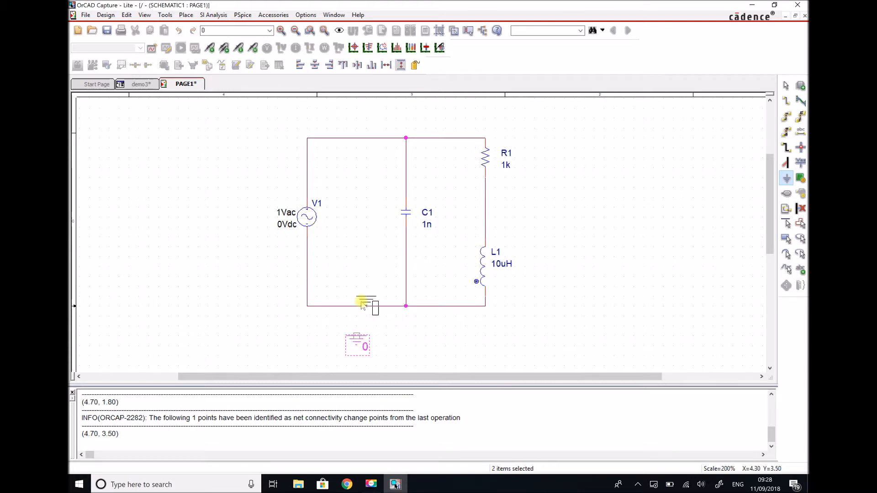
Wire the ground symbol straight up to the circuit's bottom wire and return to selection mode.
left_click(786, 101)
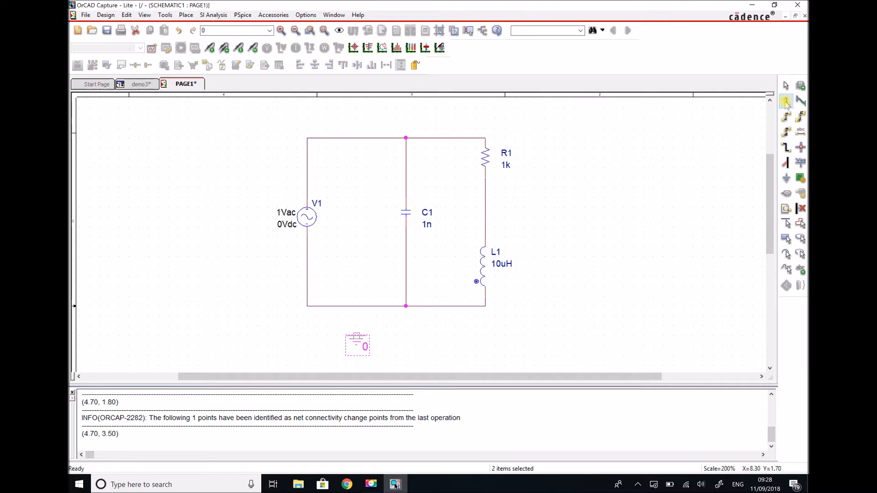
left_click(355, 333)
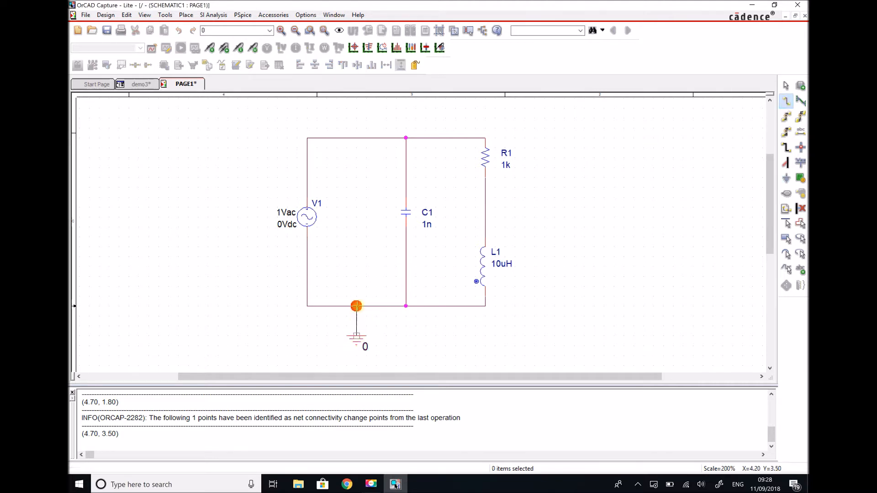
left_click(356, 306)
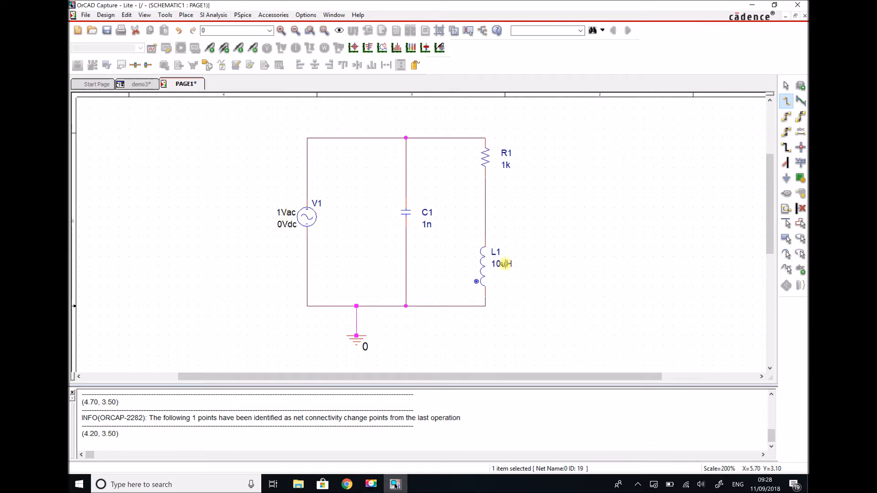
left_click(785, 86)
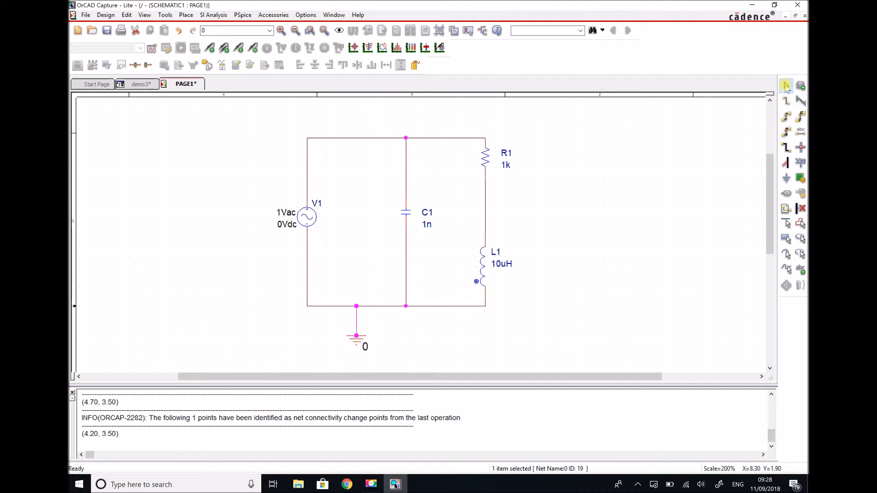
Set the AC magnitude of source V1 to 120Vac.
double_click(284, 214)
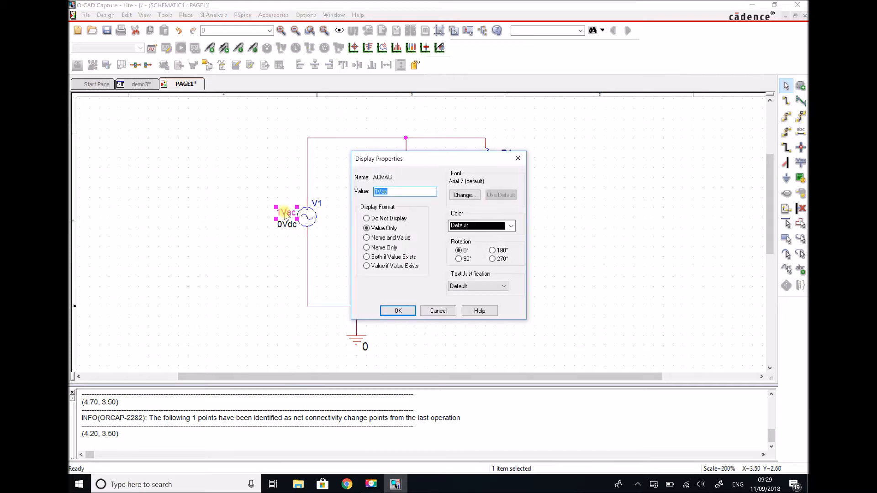
left_click(391, 191)
type("20")
left_click(397, 310)
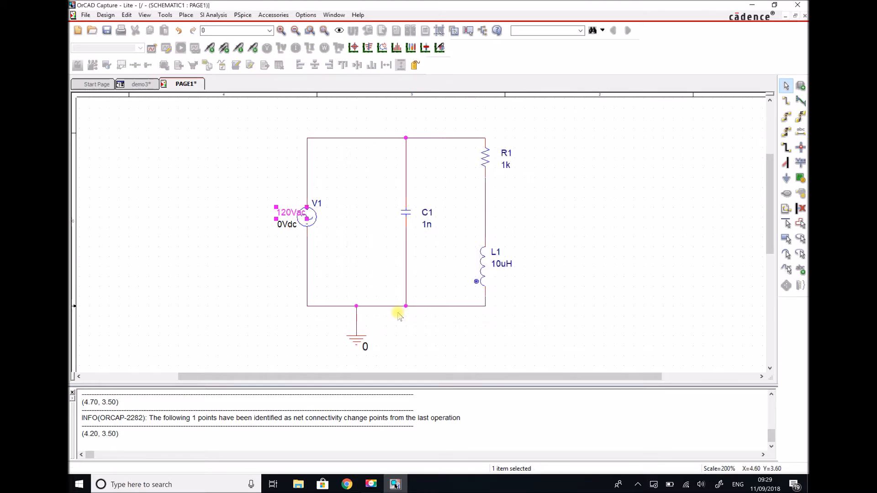
double_click(318, 204)
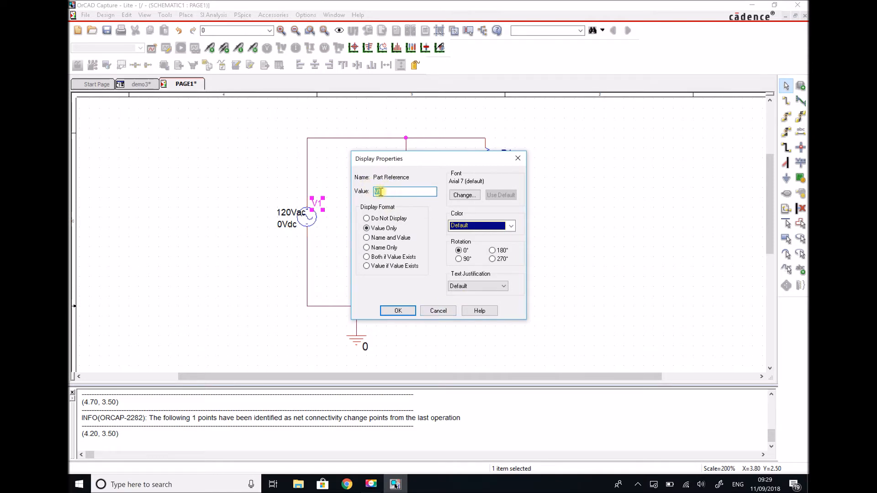
left_click(398, 310)
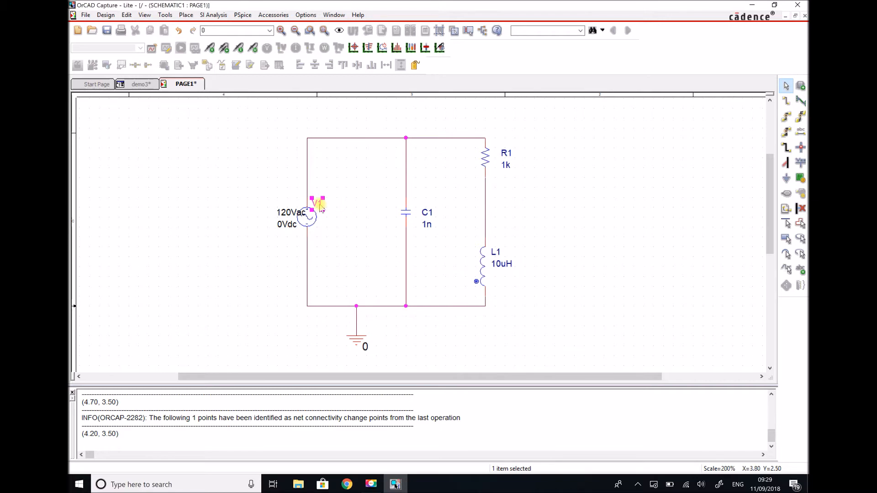
Set the value of capacitor C1 to 65u.
double_click(427, 226)
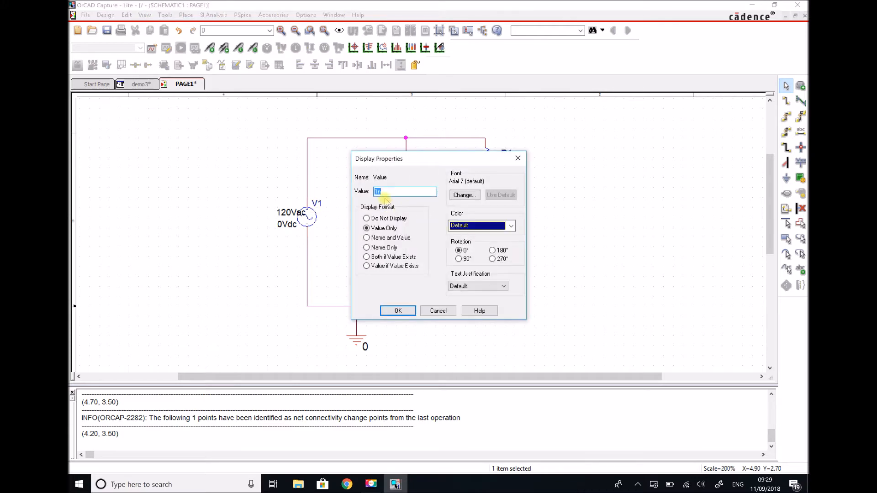
left_click(380, 191)
key("BackSpace")
key("BackSpace")
type("65u")
left_click(397, 311)
Set the value of resistor R1 to 2.5.
left_click(506, 165)
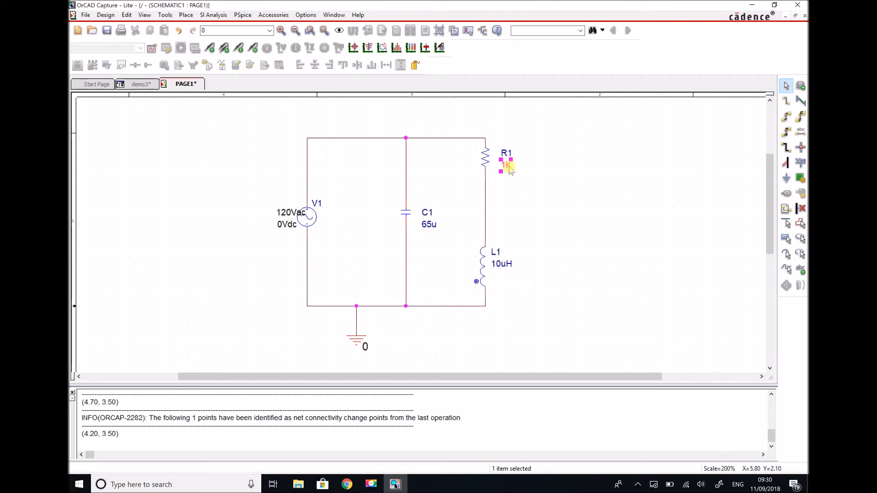
double_click(508, 167)
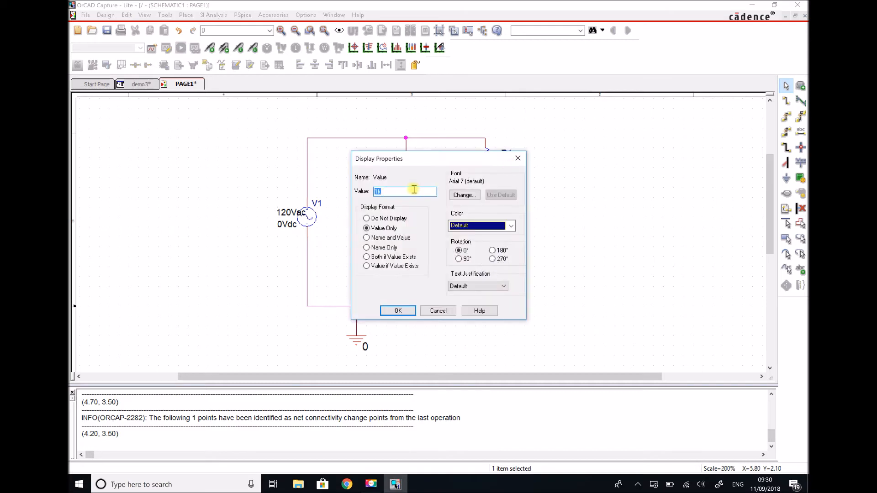
type("2.5")
left_click(392, 310)
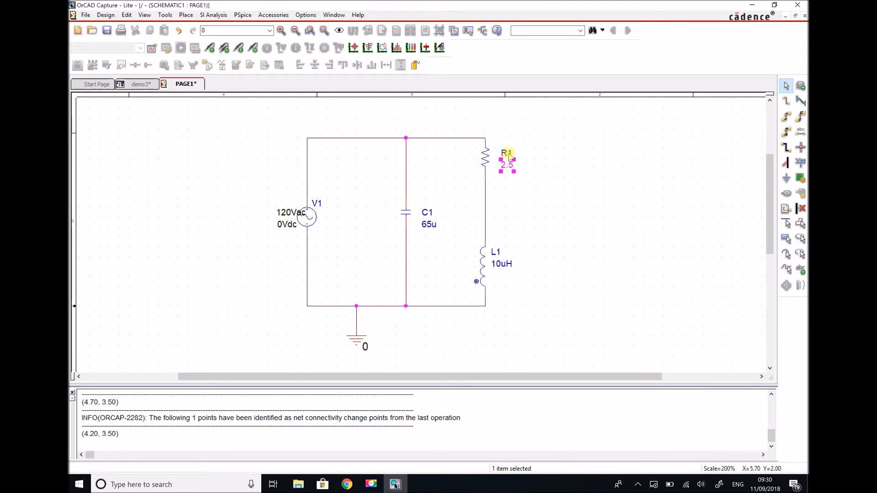
Set the value of inductor L1 to 25mH.
double_click(501, 264)
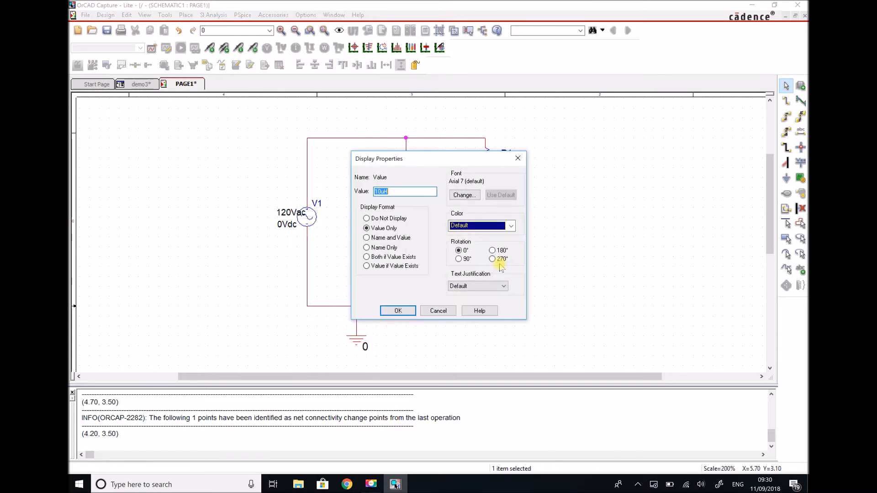
left_click(380, 191)
key("BackSpace")
key("BackSpace")
type("25m")
key("Delete")
left_click(397, 311)
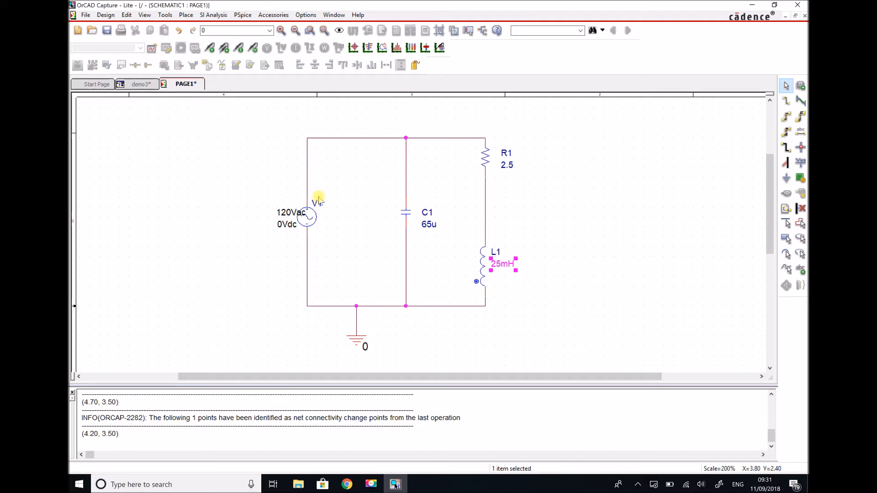
Create a new PSpice simulation profile named demo3 without inheriting from another profile.
left_click(243, 15)
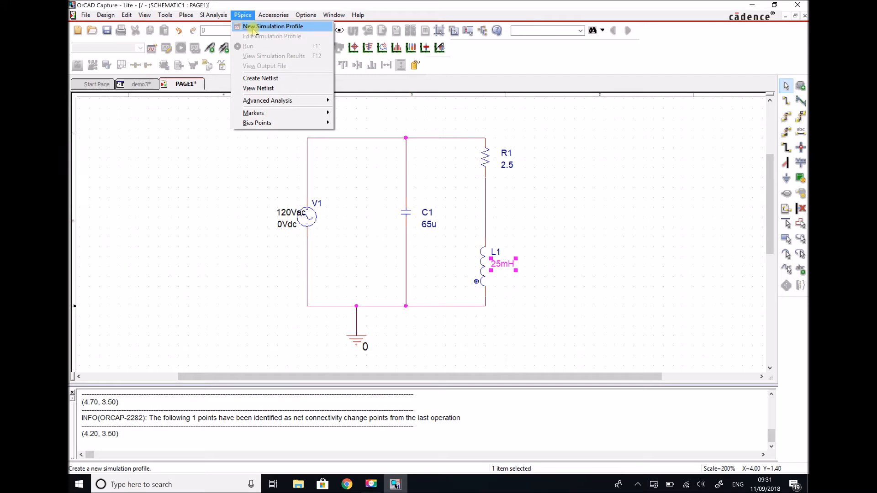
left_click(252, 29)
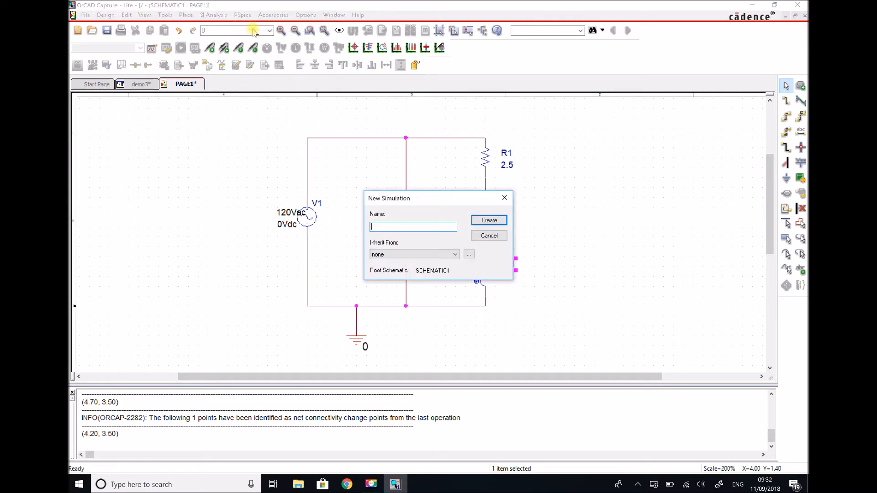
type("demo3")
left_click(487, 220)
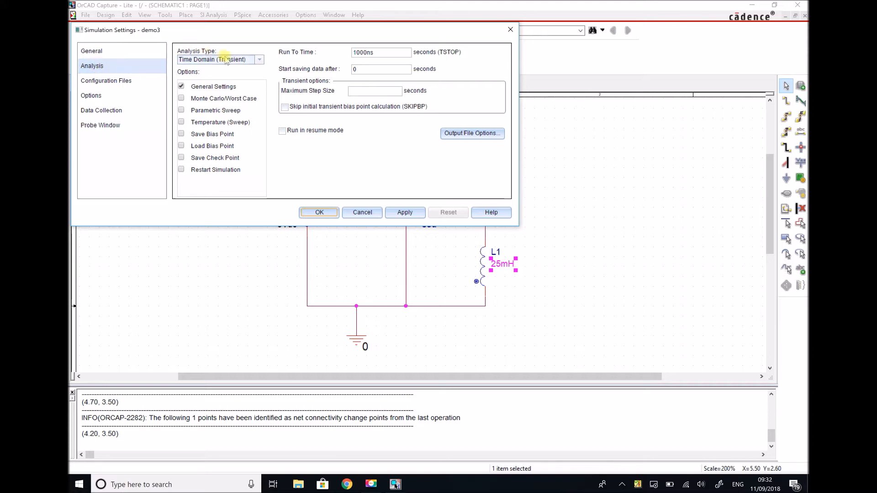
Set the profile's analysis type to AC Sweep/Noise with a linear sweep.
left_click(259, 60)
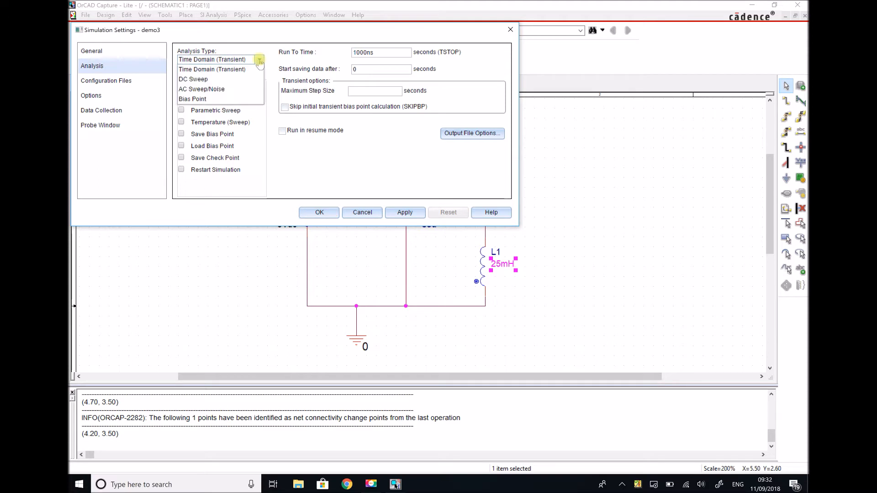
left_click(213, 90)
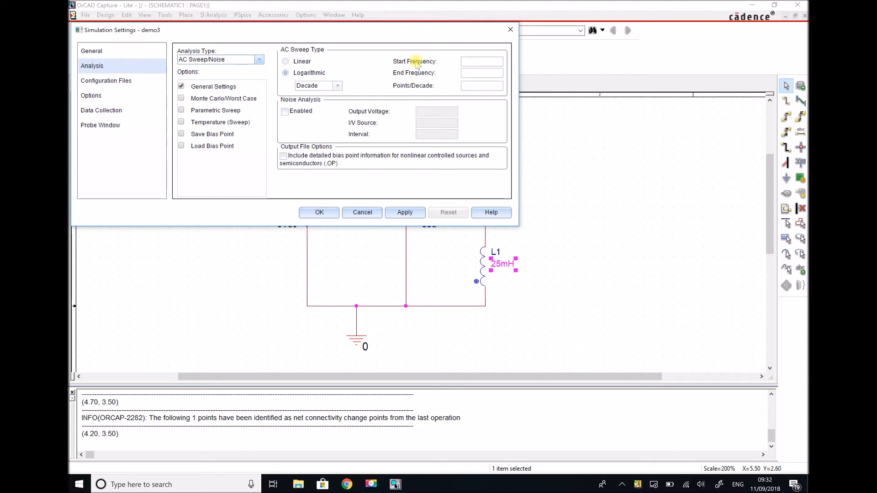
left_click(285, 63)
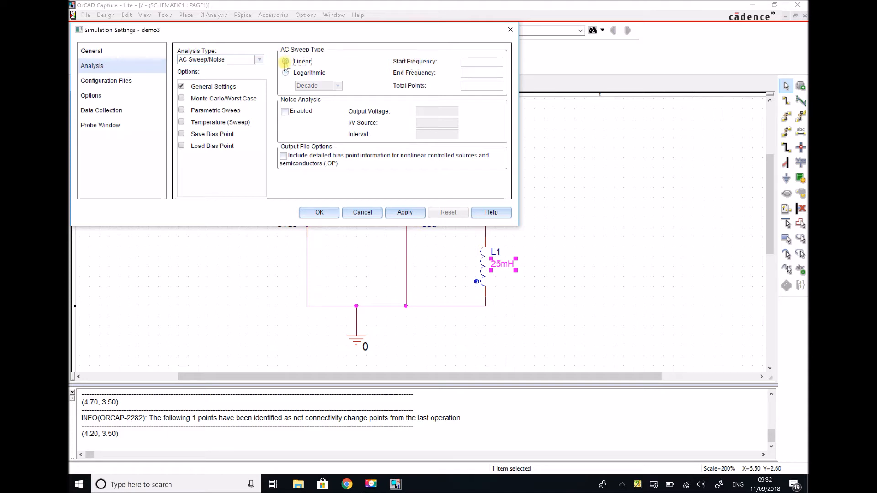
Set the sweep's start frequency to 1, end frequency to 200 and total points to 2000, and apply the simulation settings.
left_click(477, 62)
type("1")
left_click(477, 74)
type("2000")
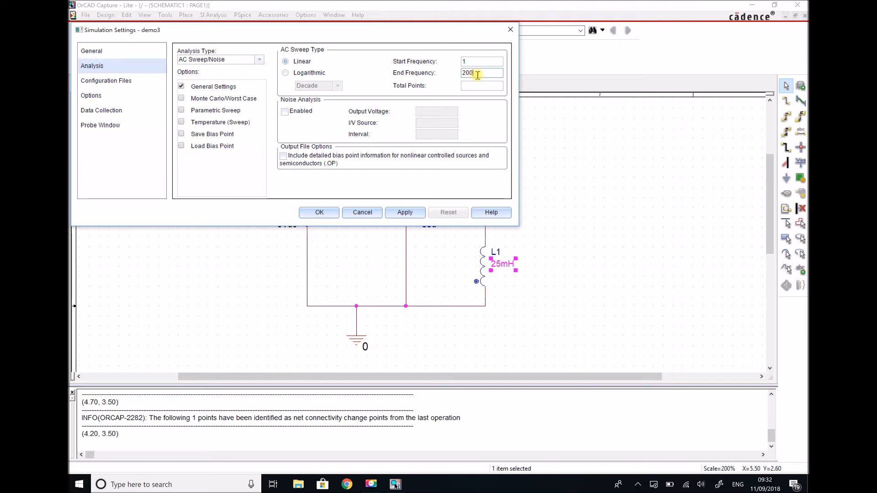
key("BackSpace")
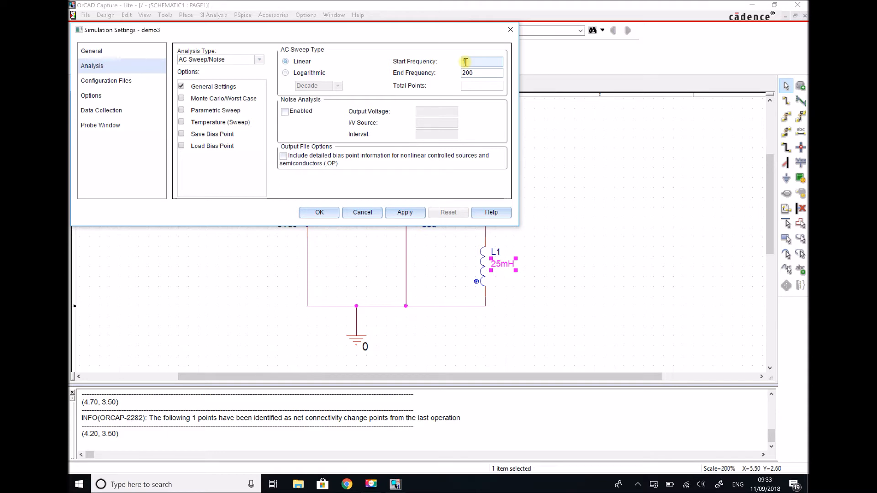
left_click(466, 61)
type("1")
left_click(474, 86)
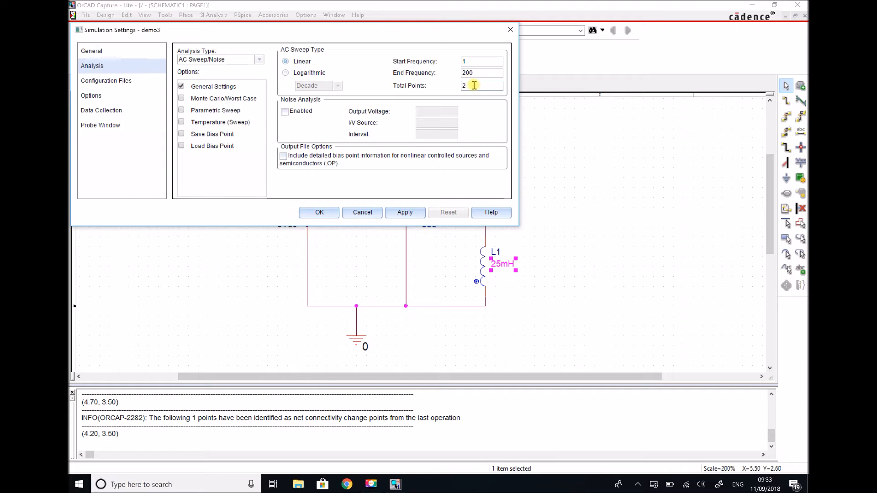
type("000")
left_click(398, 214)
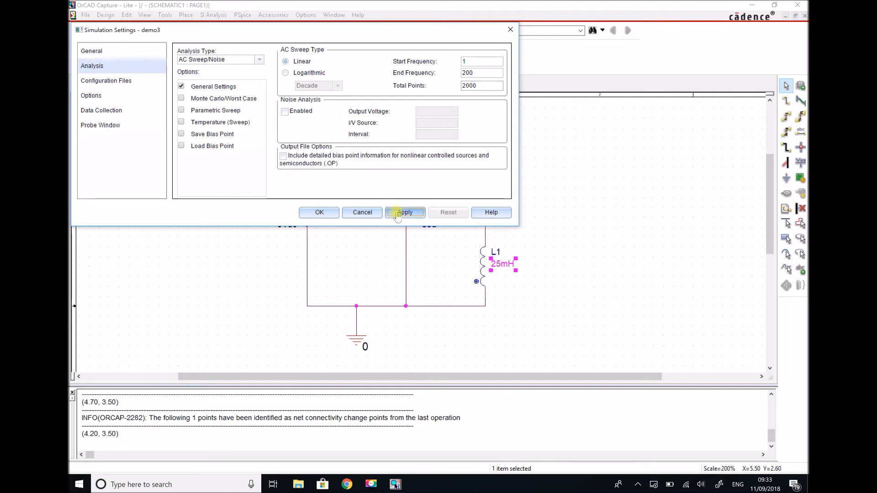
left_click(318, 212)
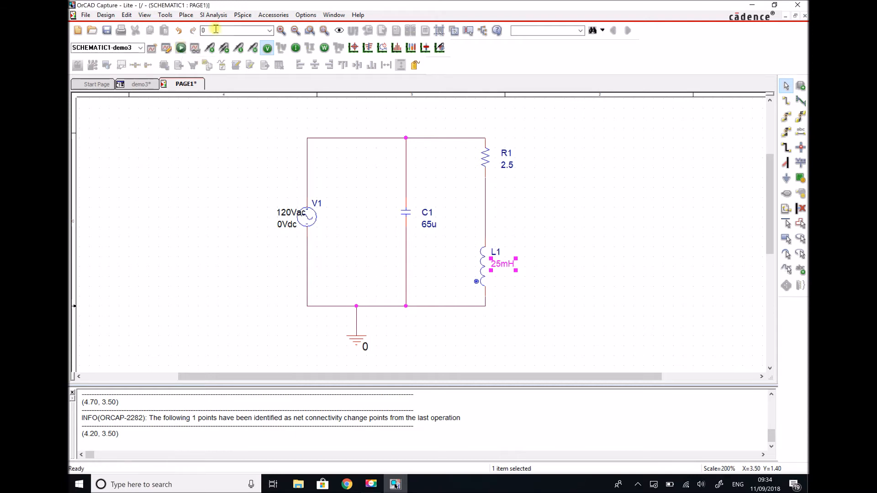
Run the PSpice simulation of the demo3 profile and show its results in a maximized PSpice A/D window.
left_click(242, 15)
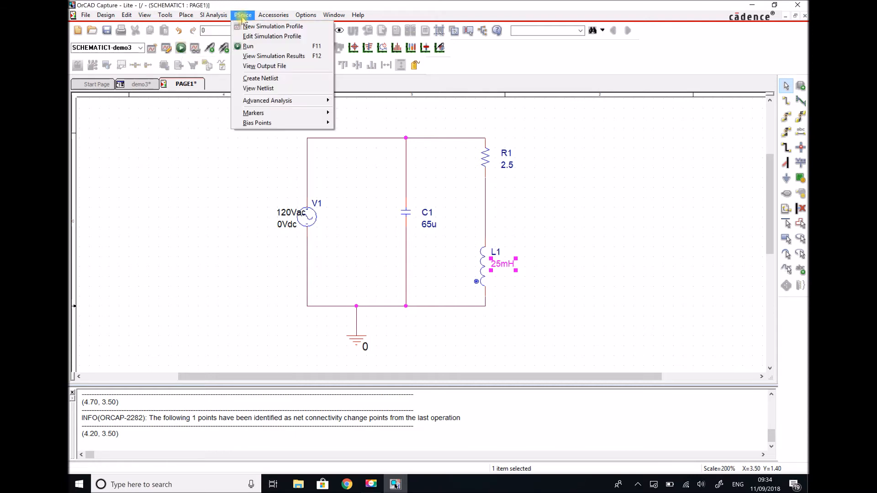
left_click(247, 47)
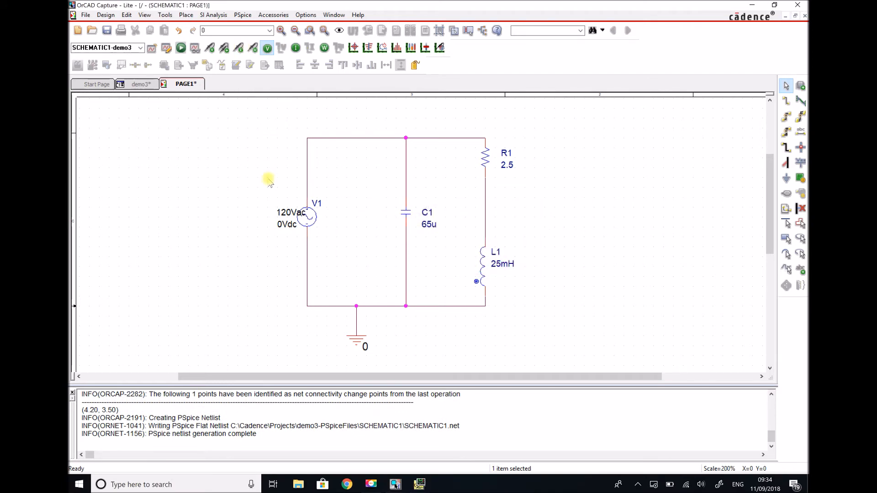
mouse_move(416, 487)
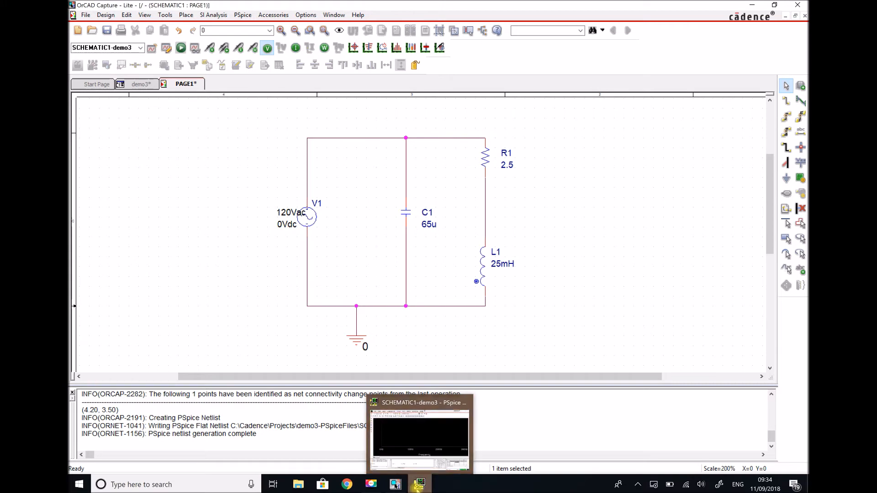
left_click(417, 488)
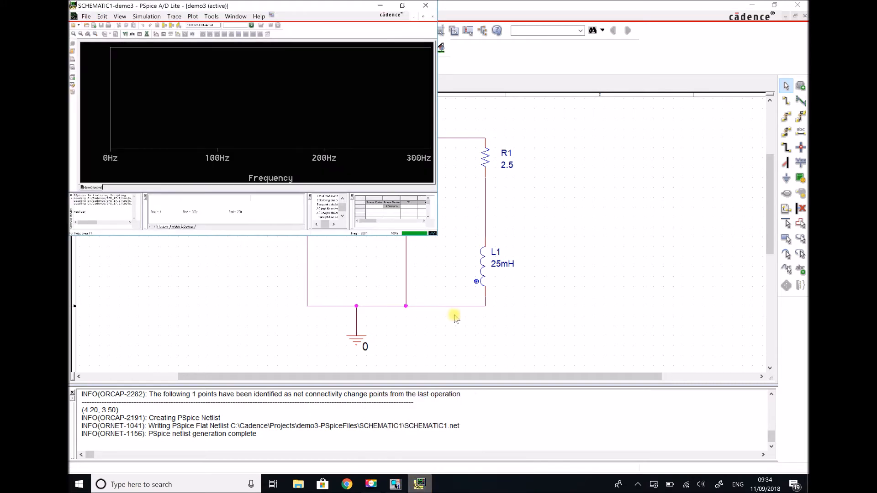
left_click(402, 6)
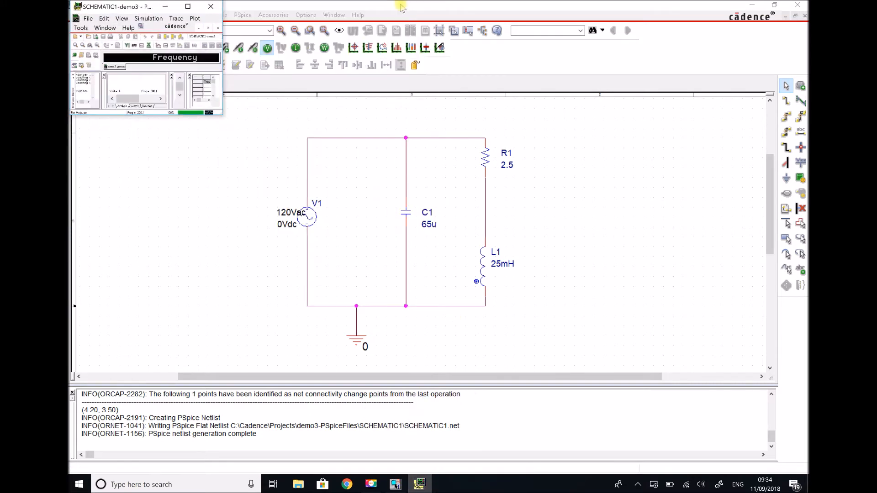
left_click(188, 6)
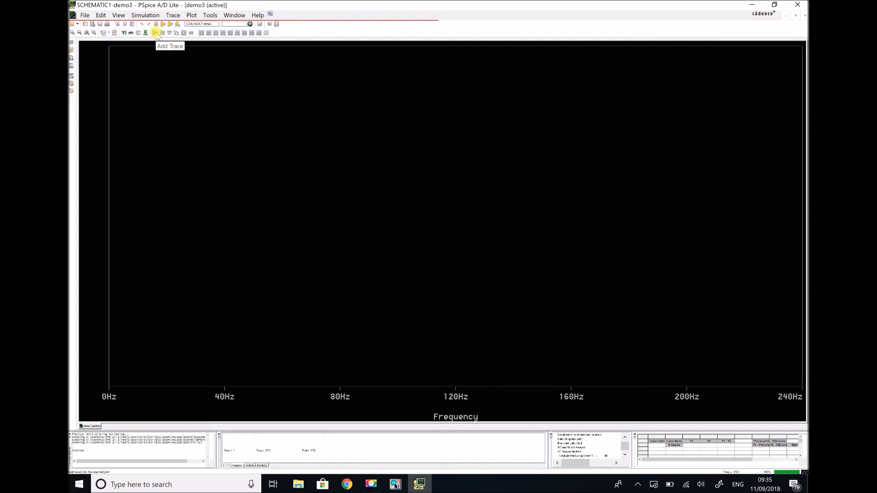
Add a trace of the source current I(V1) to the empty frequency plot.
left_click(173, 15)
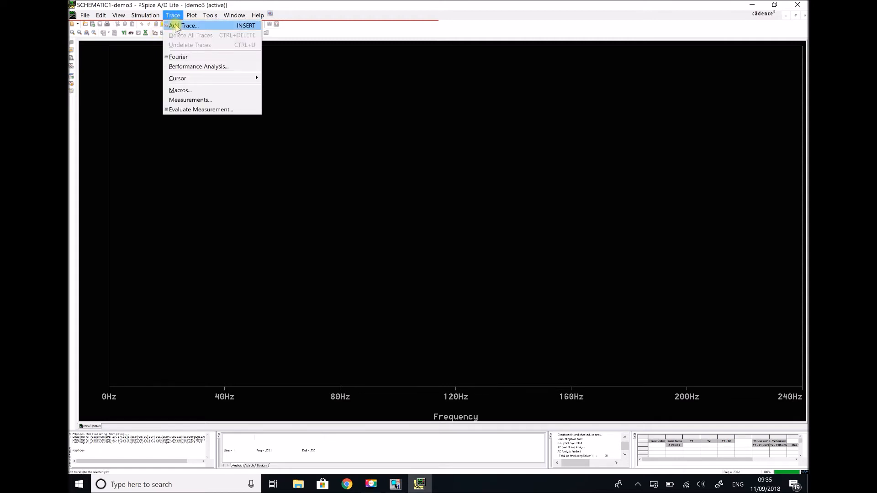
left_click(174, 26)
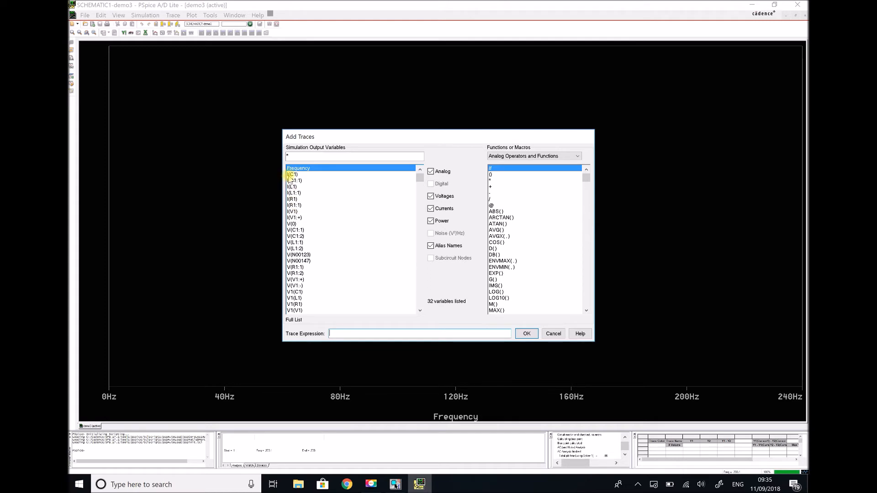
left_click(292, 212)
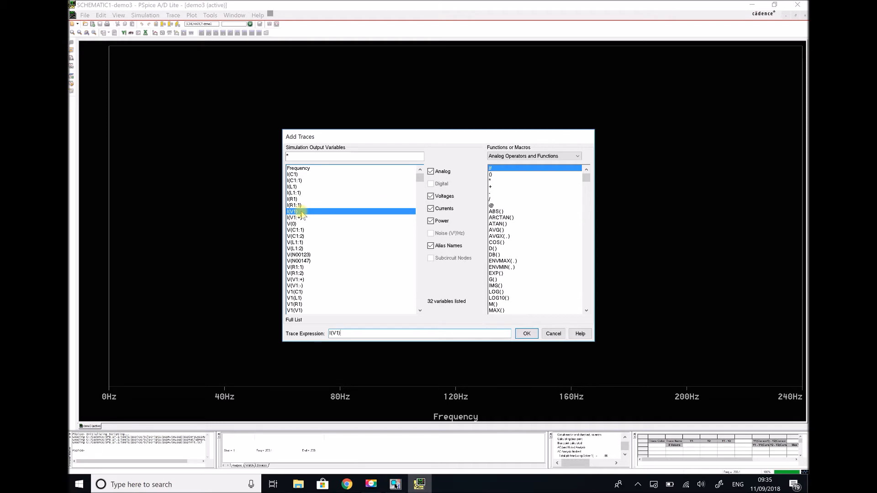
left_click(525, 334)
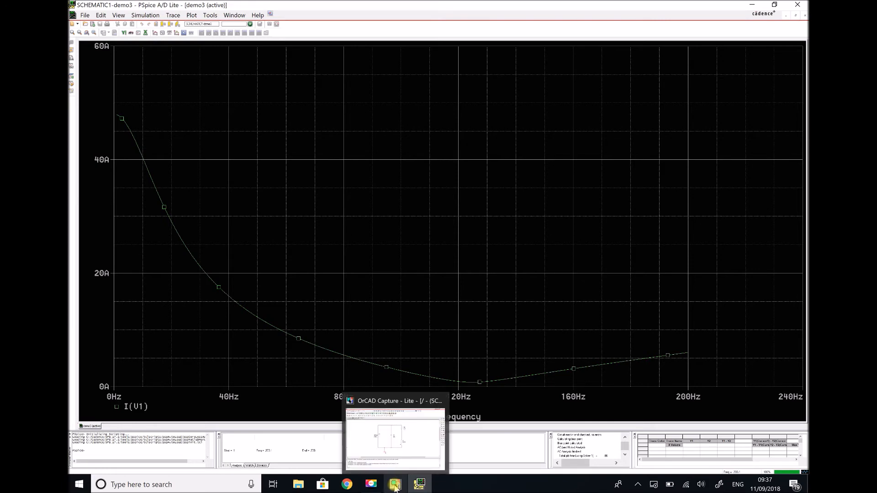
Switch to OrCAD Capture and edit the demo3 simulation profile, setting the start frequency to 100 and end frequency to 140.
left_click(394, 488)
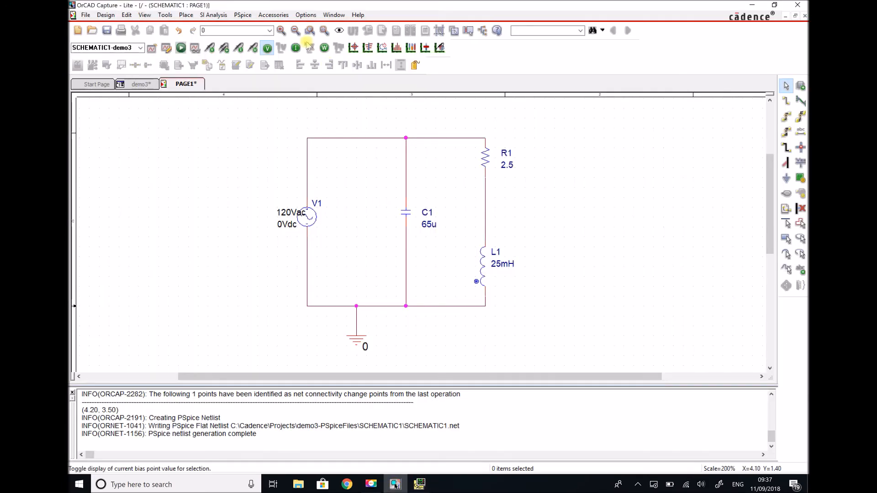
left_click(243, 15)
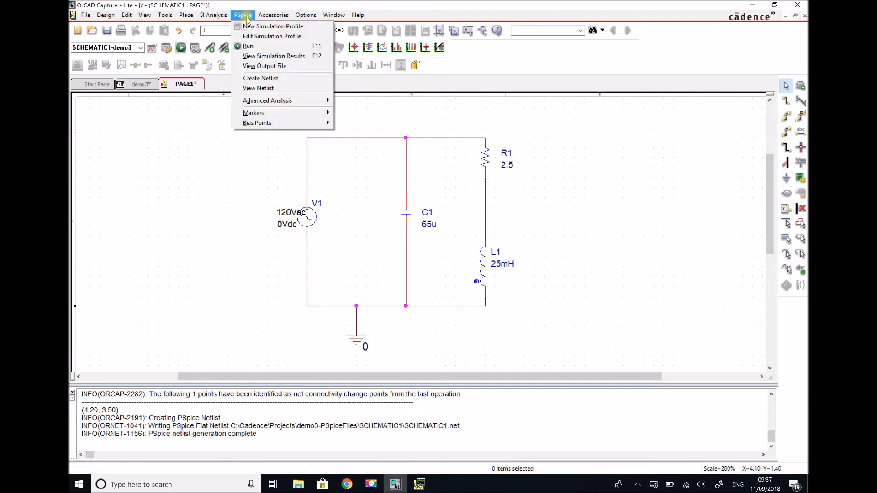
left_click(268, 39)
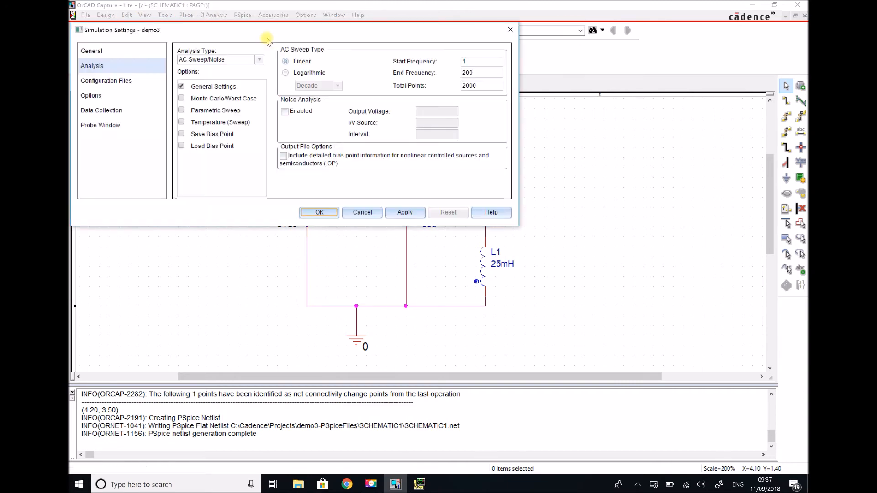
left_click(477, 60)
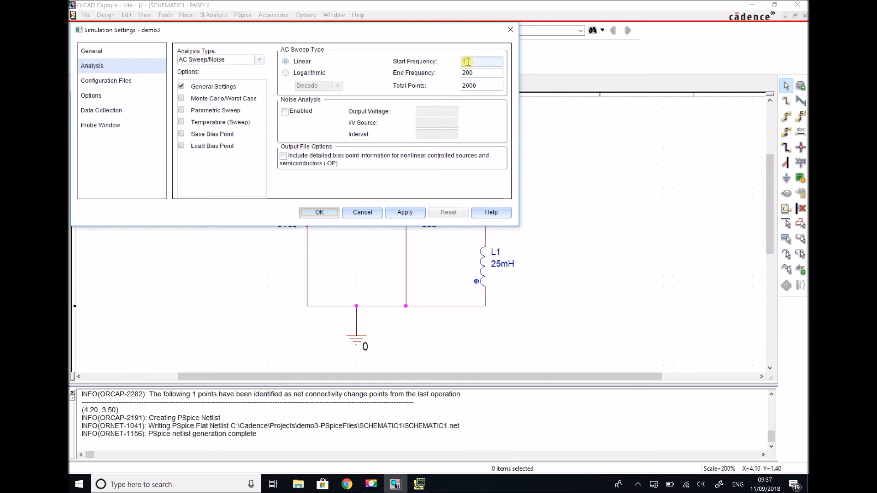
left_click_drag(477, 60, 461, 62)
type("100")
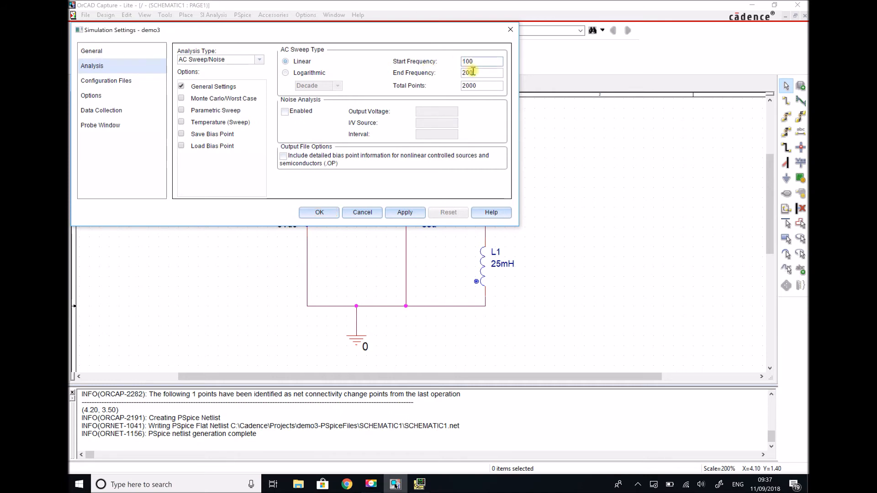
left_click_drag(473, 71, 437, 78)
type("140")
Set the AC sweep's total points to 100, then apply and close the simulation settings.
left_click(483, 88)
key("BackSpace")
key("BackSpace")
key("BackSpace")
key("BackSpace")
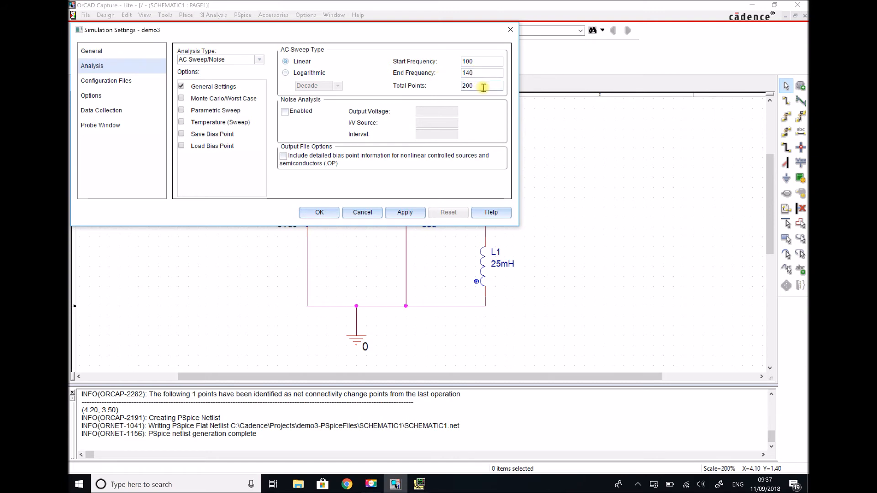
type("100")
left_click(401, 213)
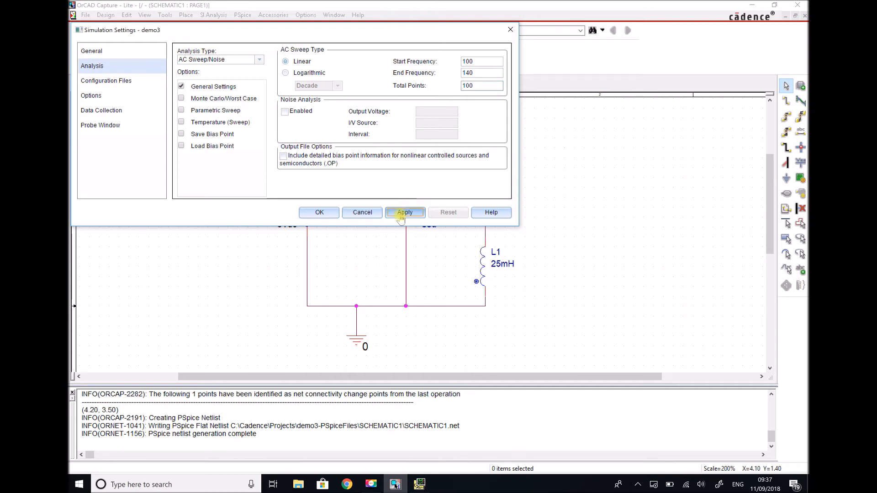
left_click(334, 214)
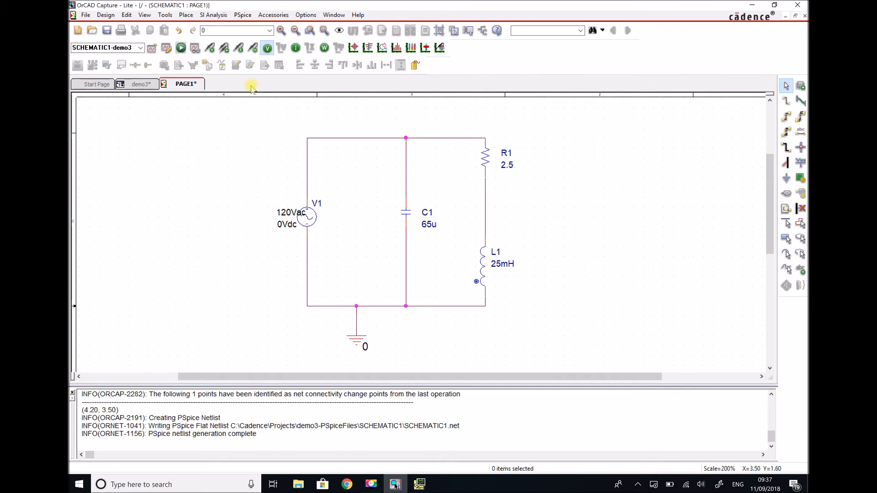
Rerun the simulation and plot the source current I(V1) in PSpice A/D.
left_click(182, 48)
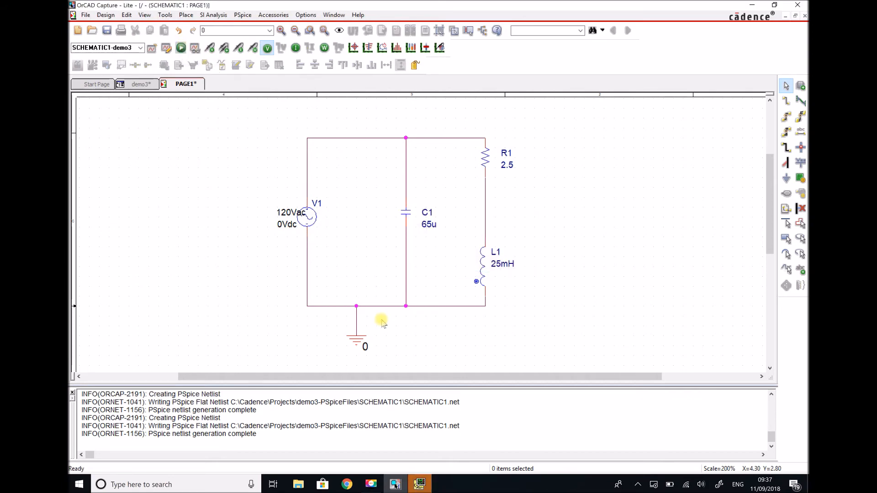
left_click(420, 486)
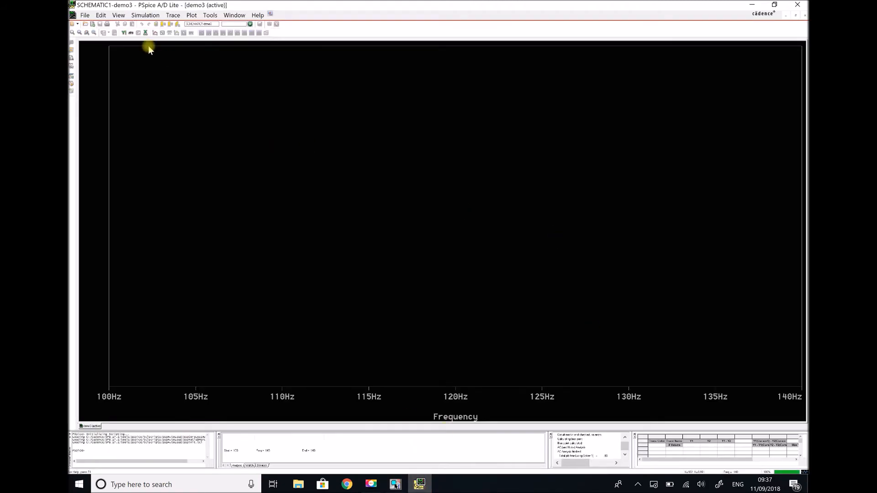
left_click(174, 15)
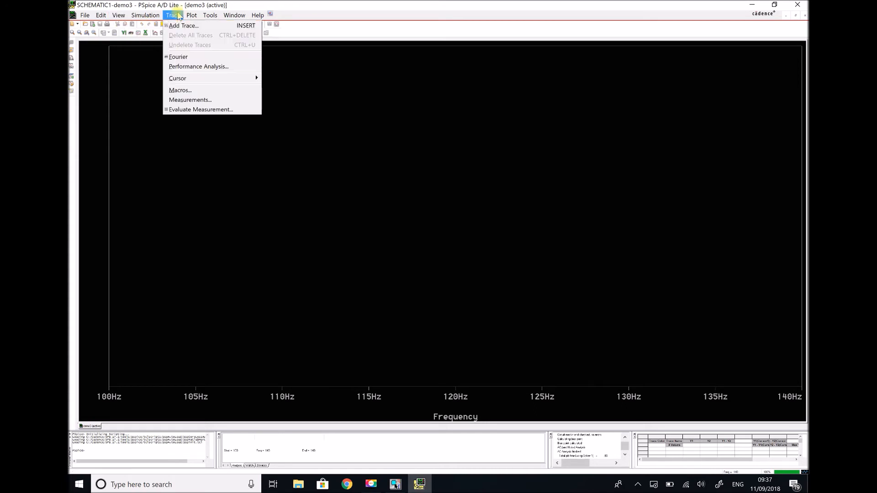
left_click(179, 24)
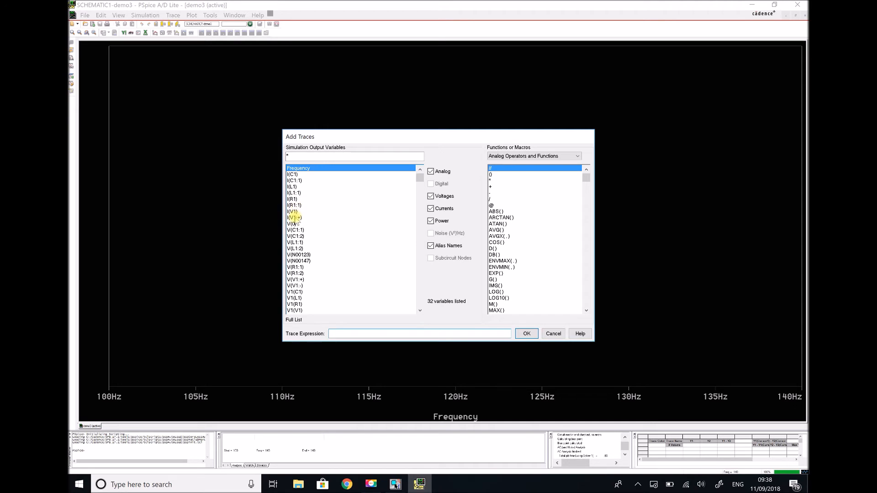
left_click(295, 211)
left_click(526, 334)
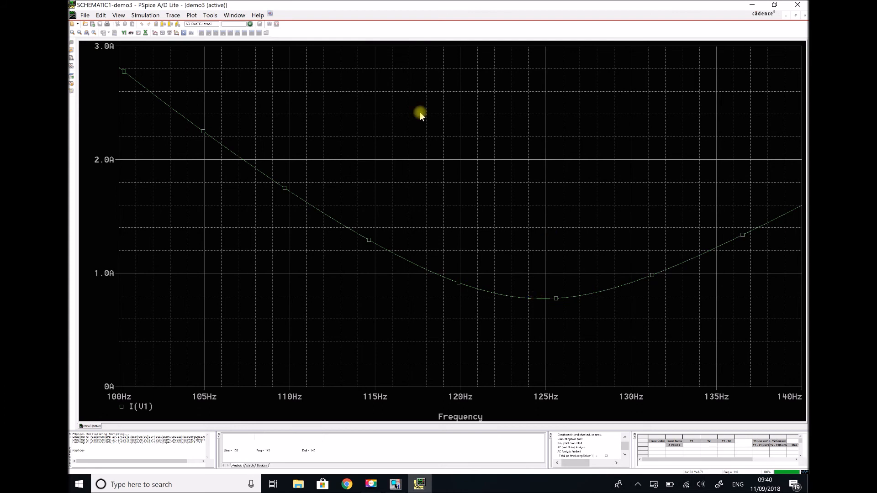
Add the capacitor current I(C1) as a second trace to the plot.
left_click(175, 15)
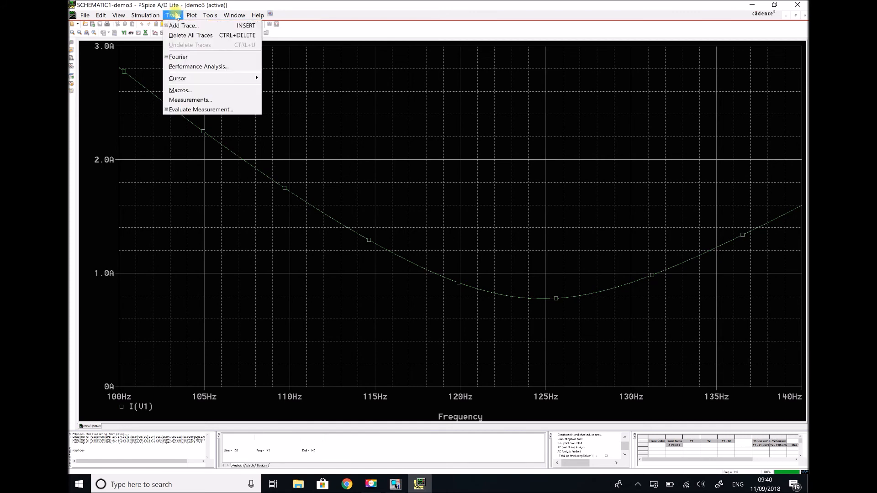
left_click(182, 26)
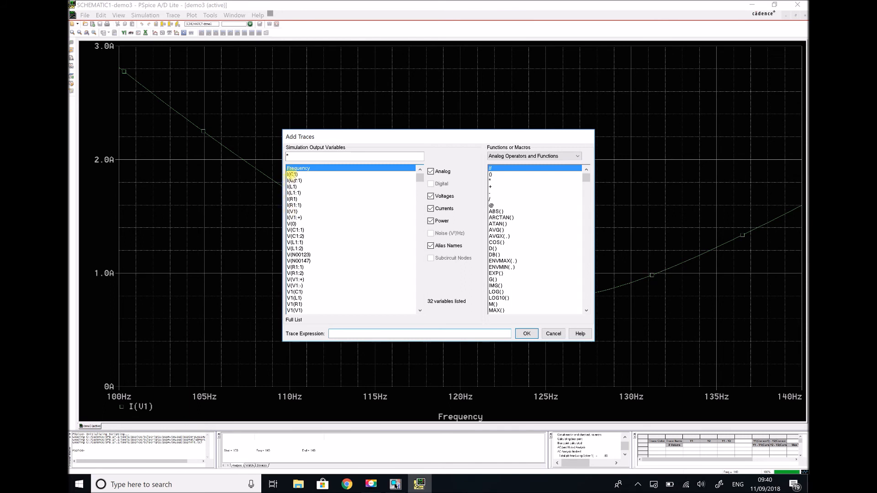
left_click(291, 175)
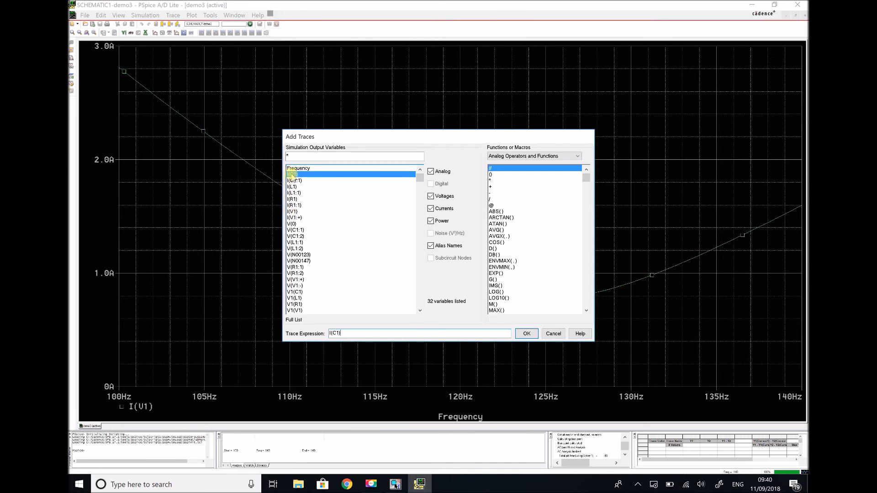
left_click(525, 334)
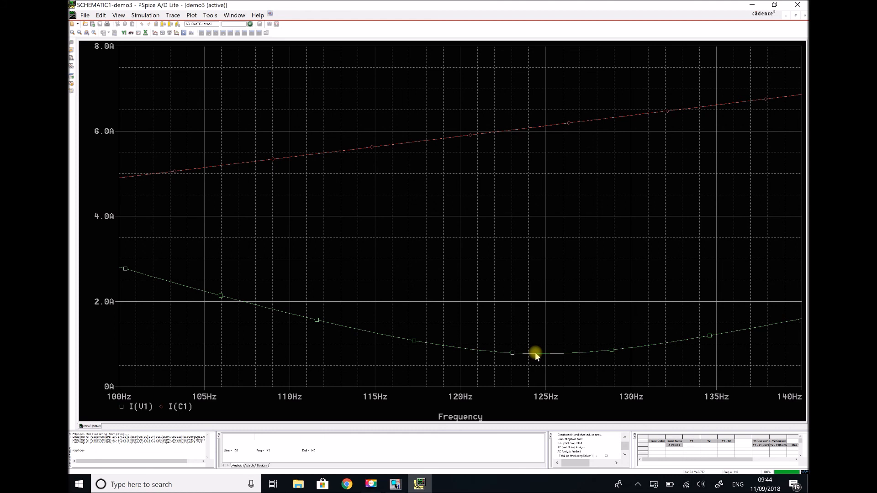
Switch to OrCAD Capture and set the value of capacitor C1 to 60u.
left_click(395, 484)
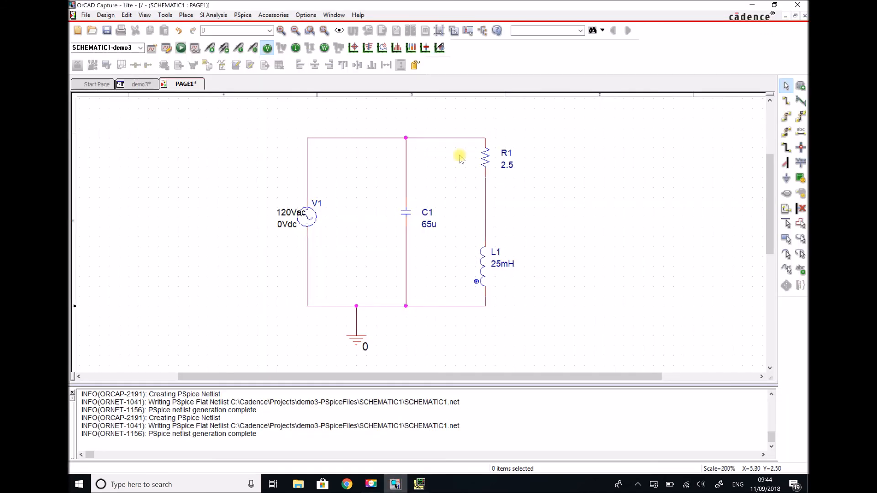
double_click(426, 224)
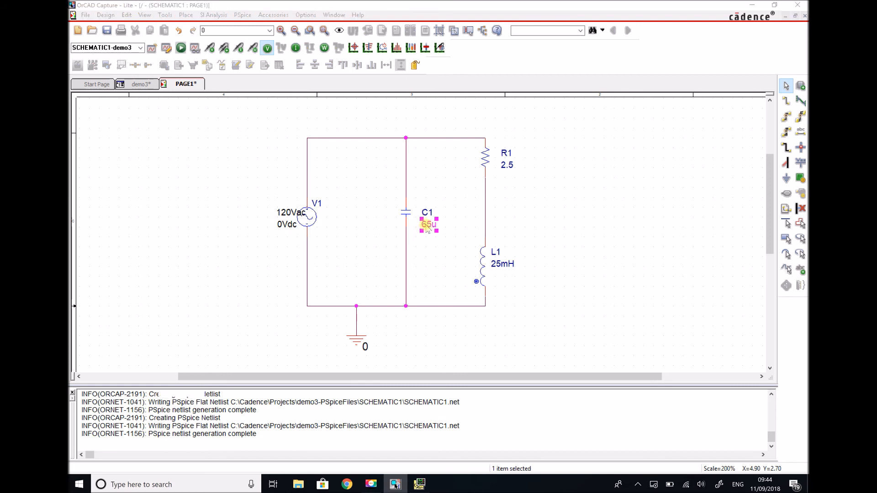
left_click(382, 192)
key("BackSpace")
type("0u")
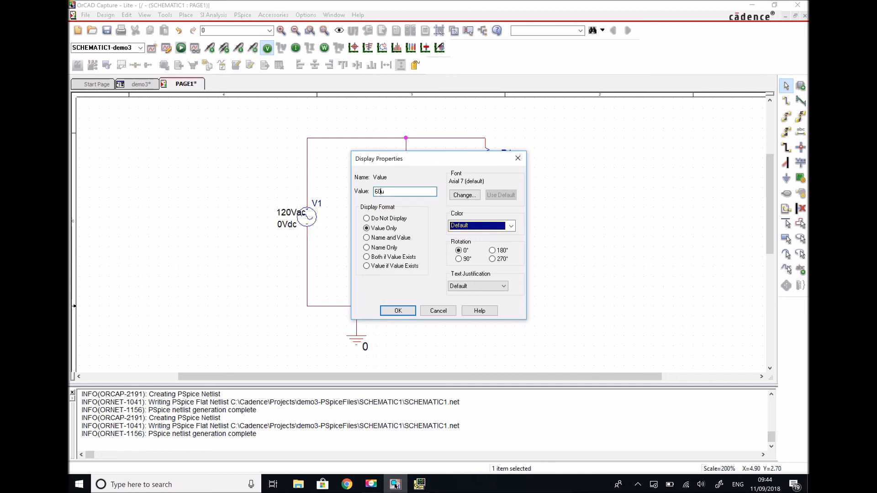
left_click(393, 310)
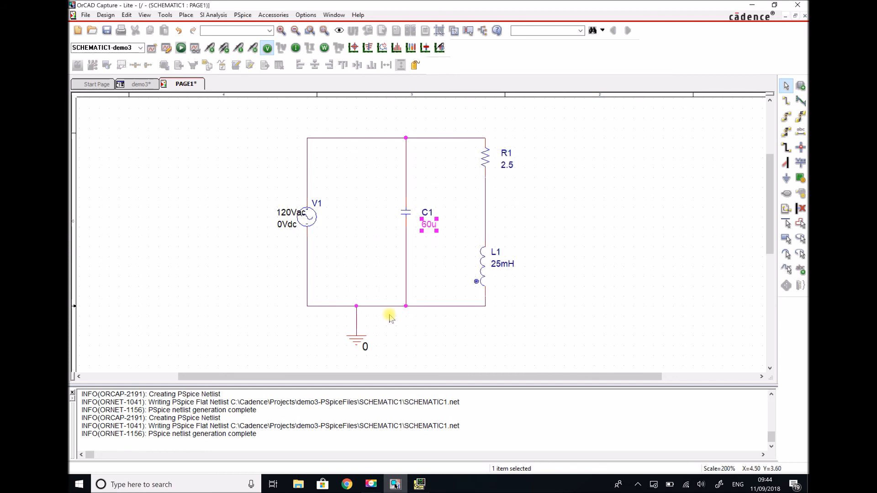
Set the value of resistor R1 to 25.
double_click(508, 166)
type("25")
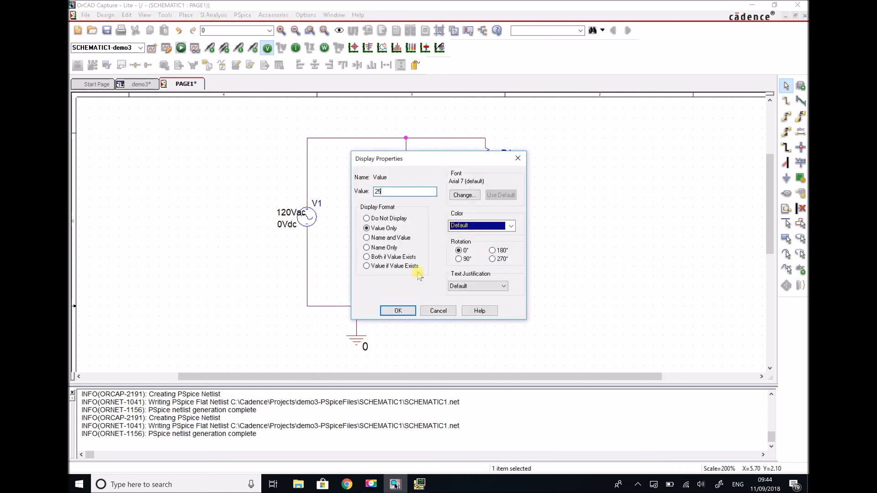
left_click(397, 311)
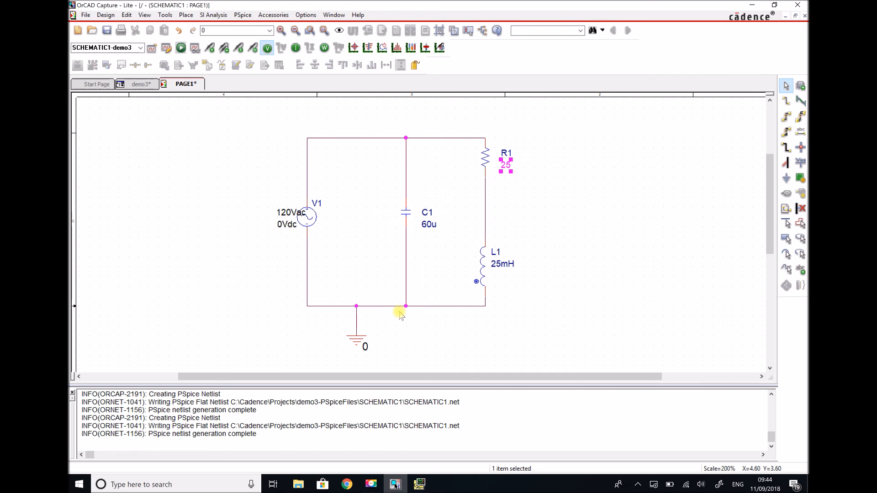
Set the demo3 simulation profile's AC sweep to a start frequency of 1, an end frequency of 200 and 200 total points.
left_click(244, 15)
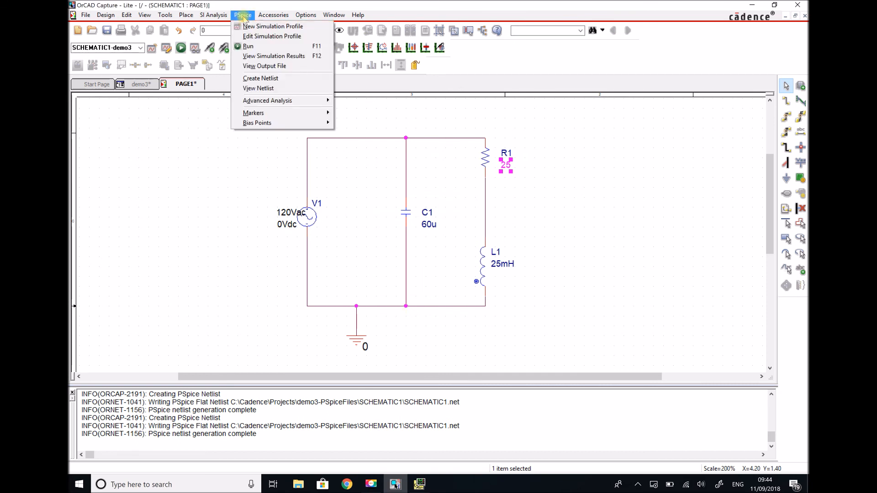
left_click(264, 37)
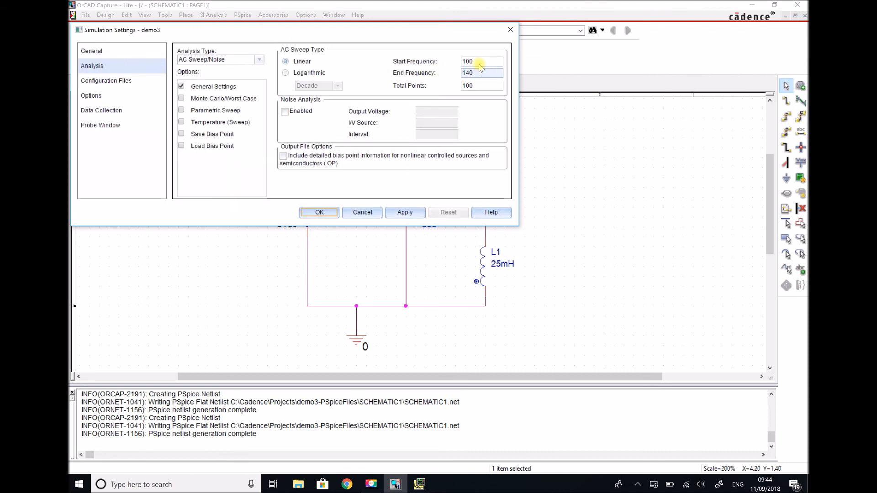
double_click(469, 63)
type("1")
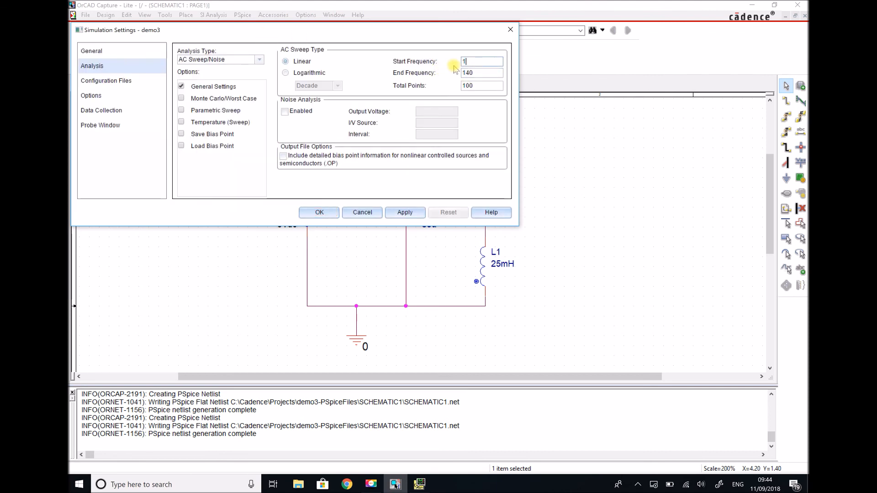
double_click(469, 73)
type("200")
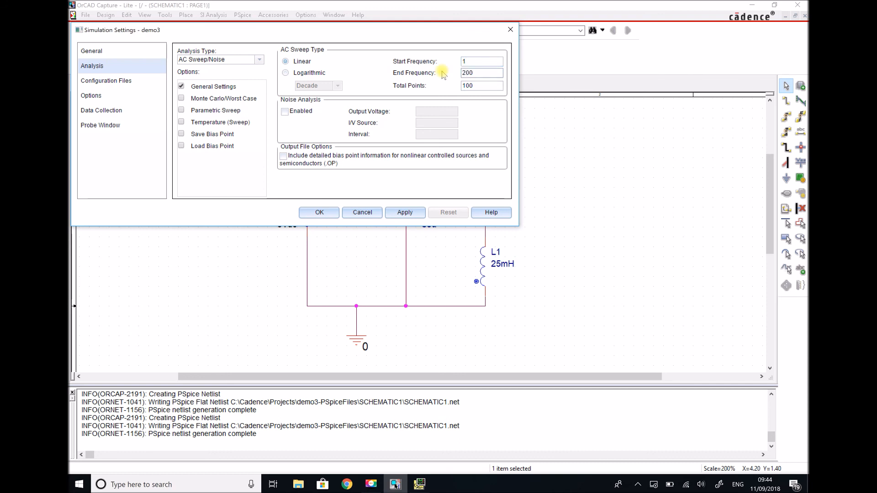
double_click(474, 85)
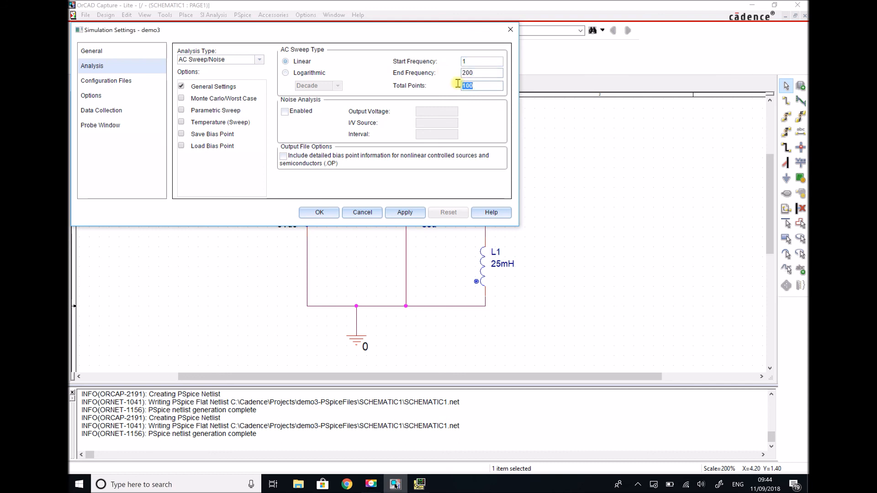
type("200")
left_click(406, 212)
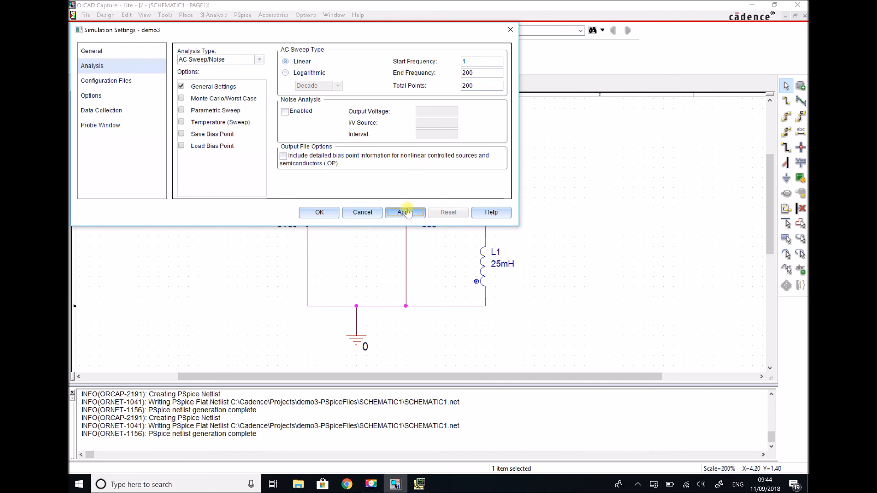
left_click(319, 212)
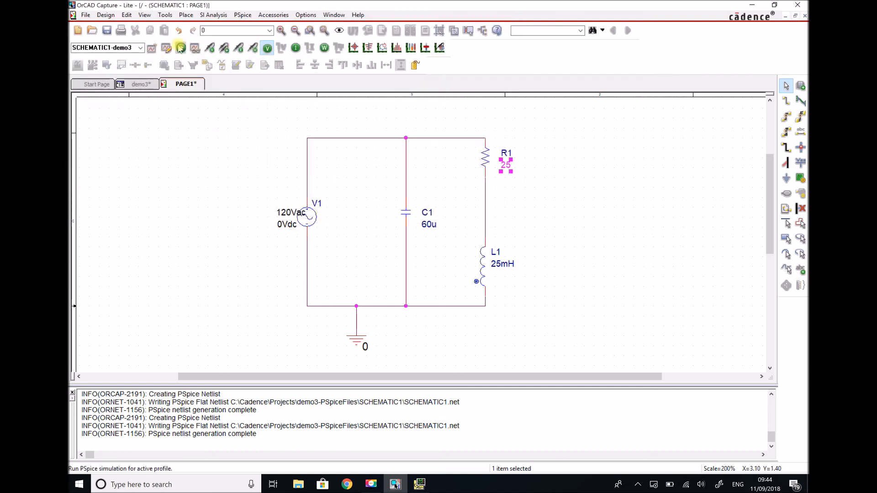
Run the simulation with the new sweep range and plot the source current I(V1) in PSpice A/D.
left_click(180, 48)
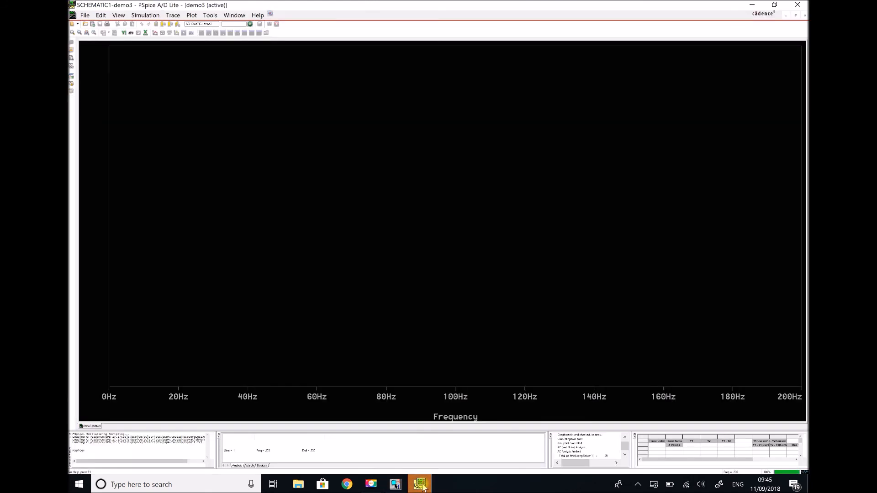
left_click(420, 485)
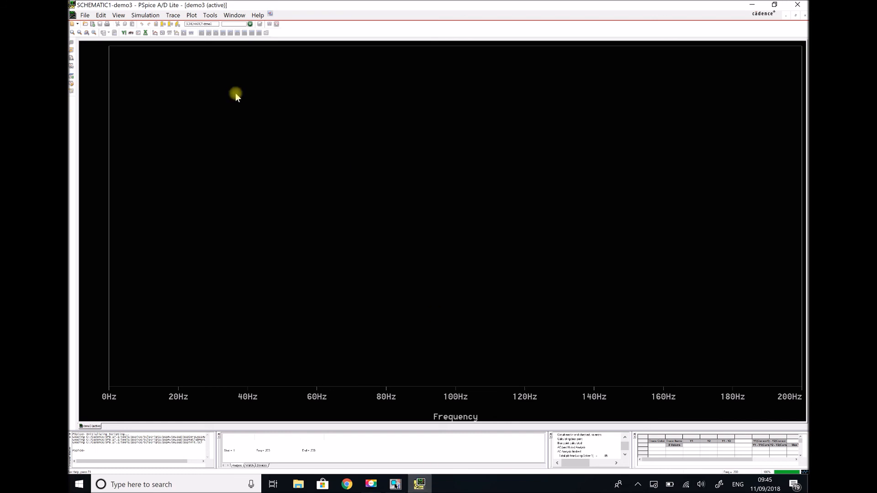
left_click(173, 16)
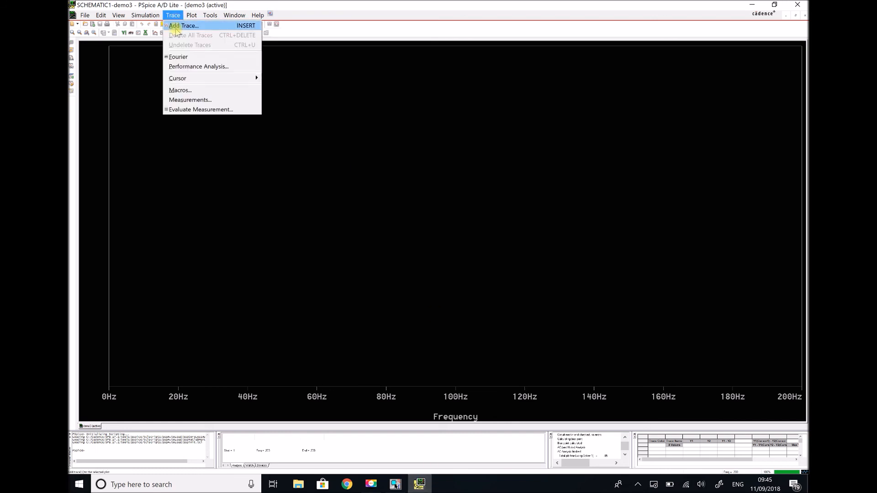
left_click(177, 25)
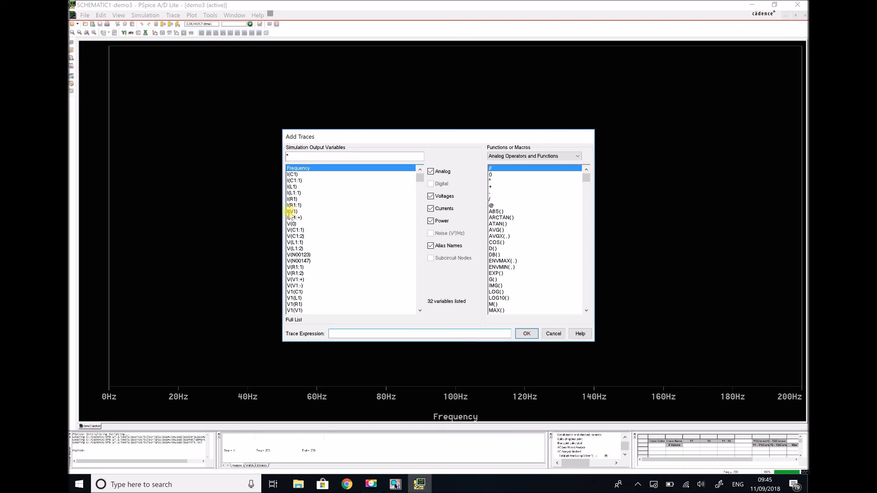
left_click(292, 211)
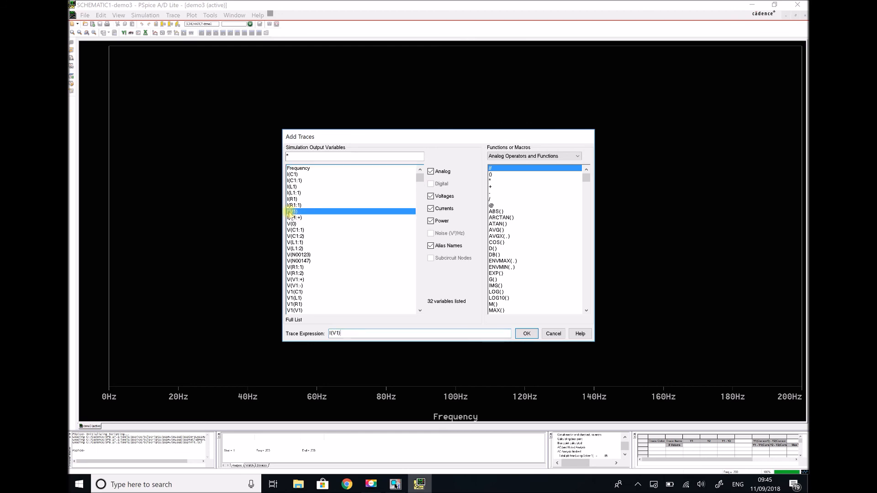
left_click(526, 333)
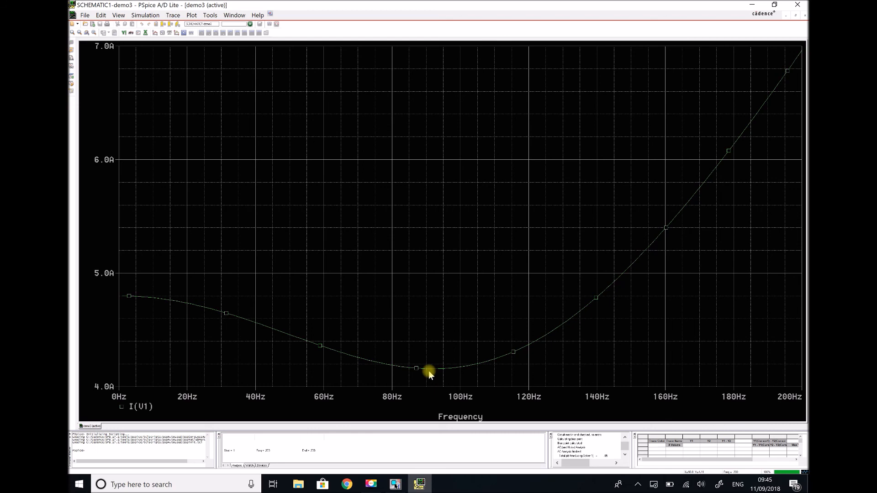
Switch to the circuit schematic in OrCAD Capture.
left_click(395, 484)
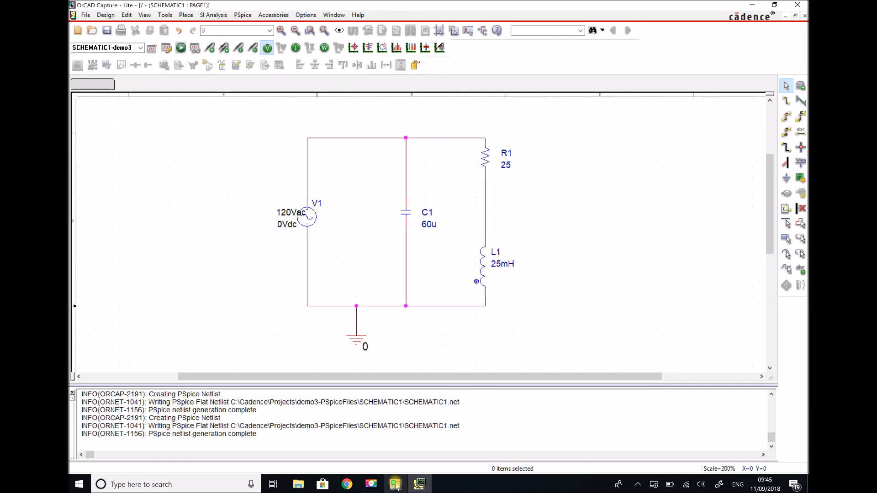